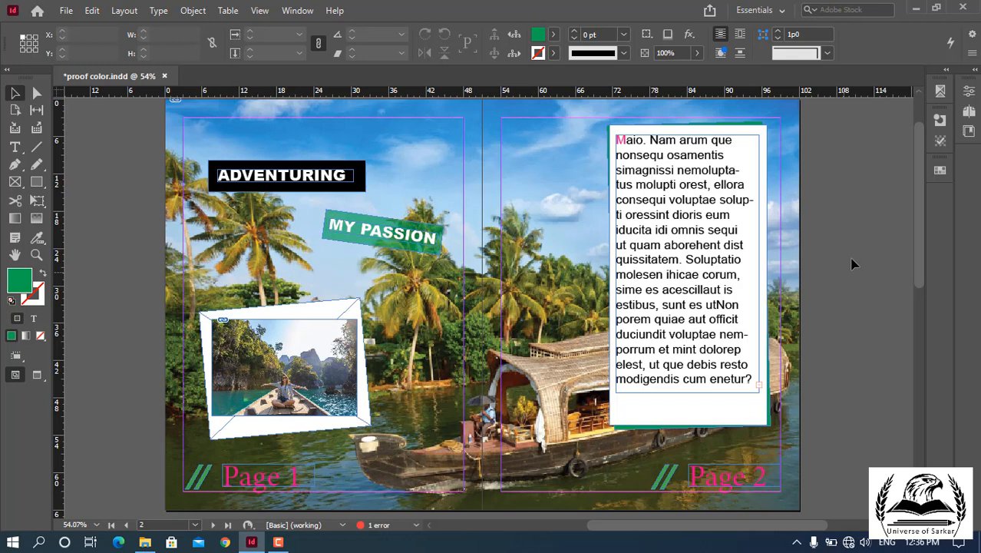
Jump to the overset text frame on page 2 from the Preflight errors and extend its bottom edge to a height of about 47p11.5.
double_click(378, 531)
drag(637, 202, 405, 150)
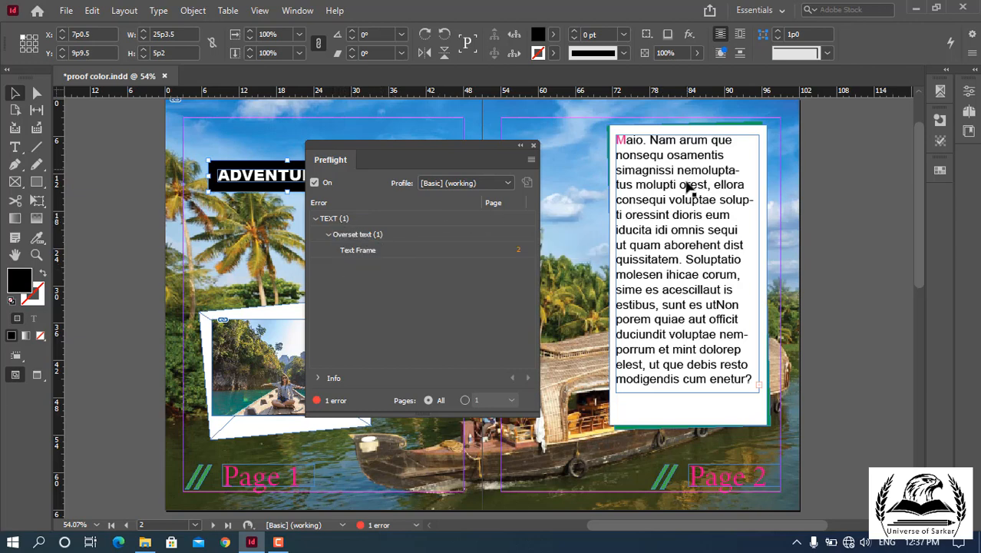
double_click(355, 252)
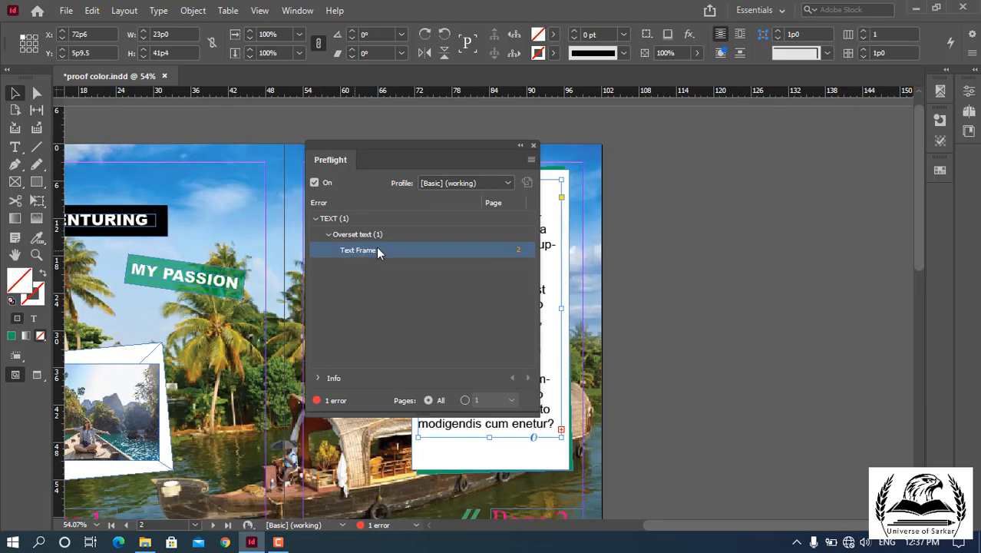
drag(405, 148, 707, 179)
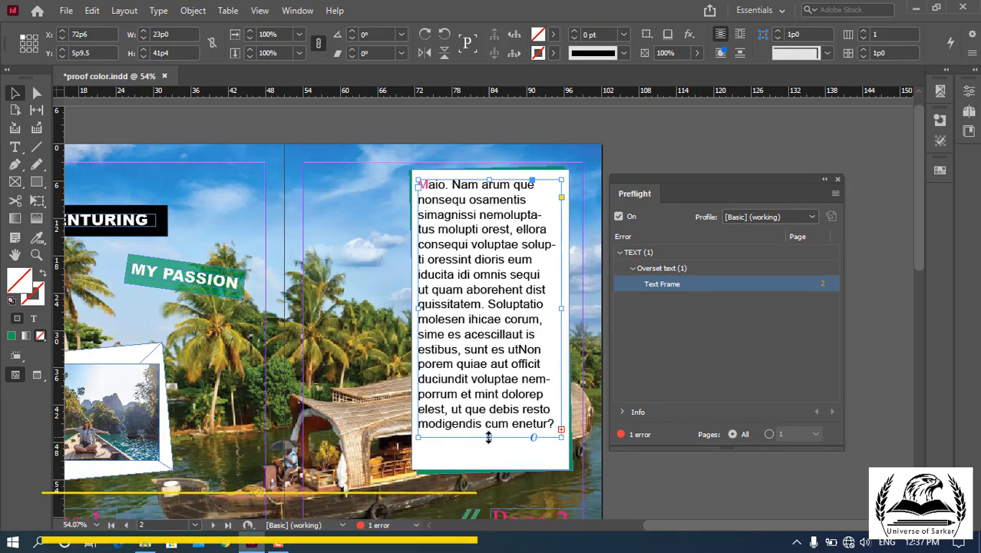
drag(489, 438, 487, 478)
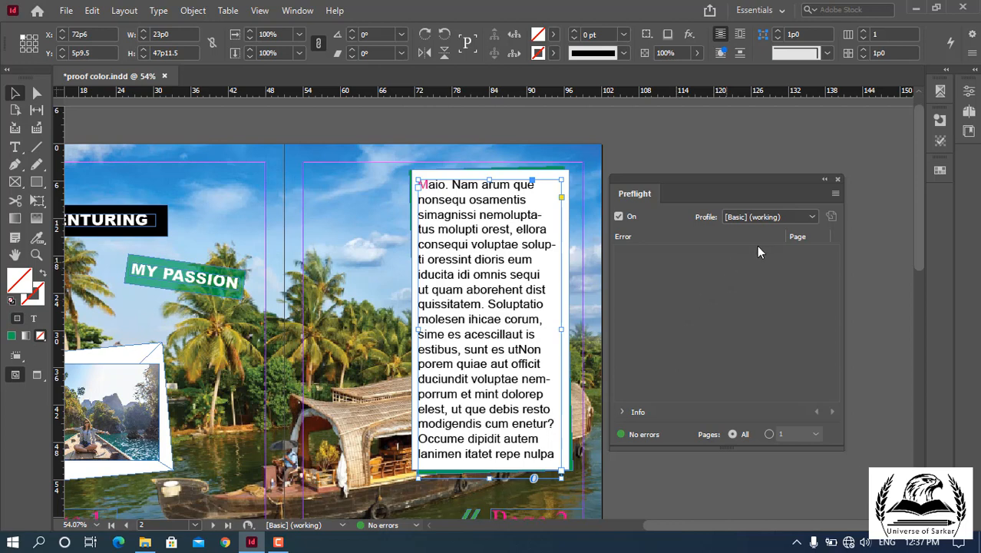
Examine the available Preflight profiles, including the [Basic] profile's general description and its text checks.
click(810, 218)
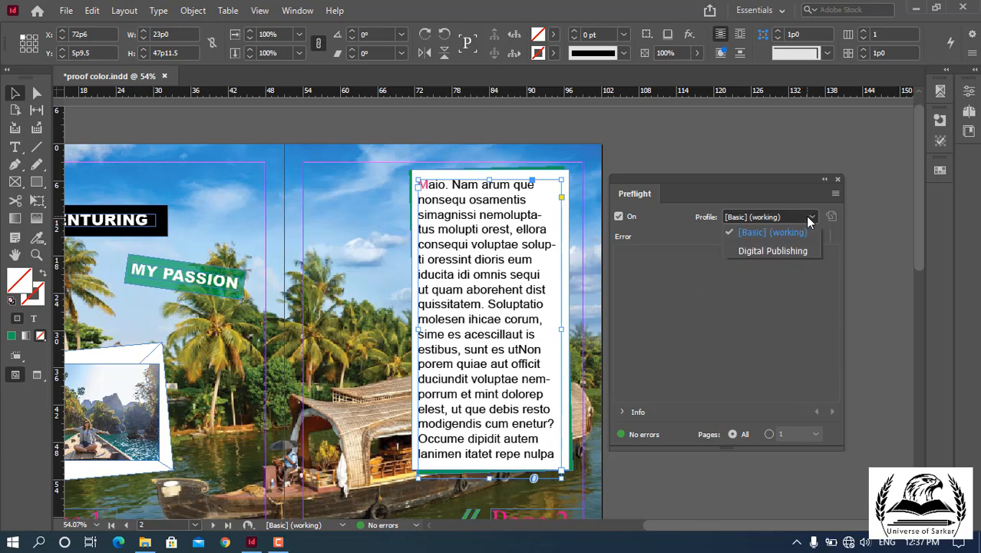
click(665, 278)
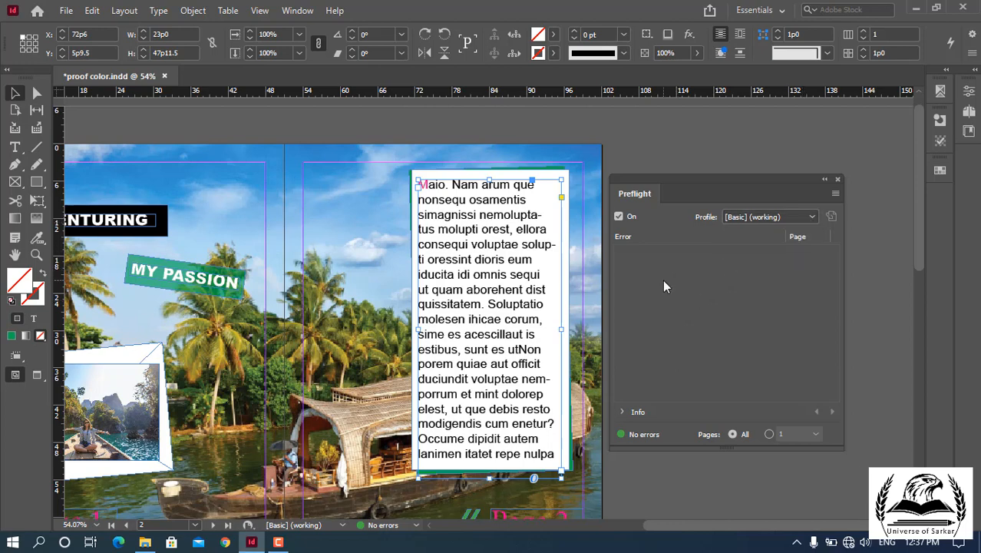
click(835, 195)
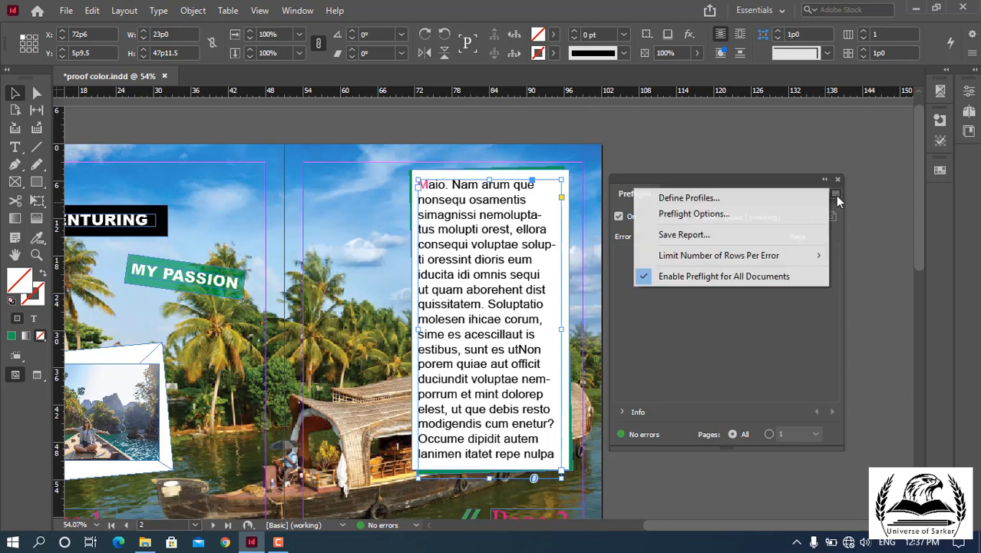
click(763, 199)
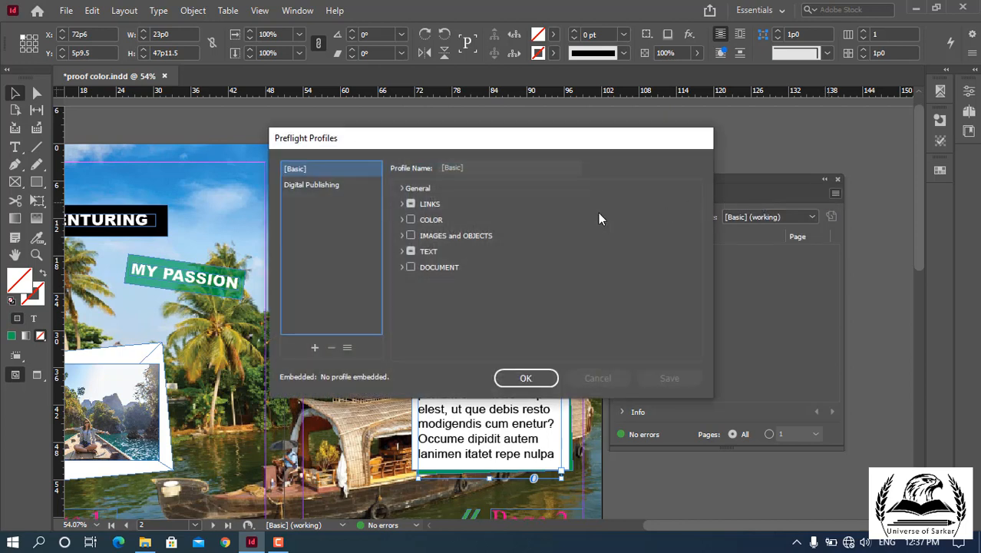
click(401, 188)
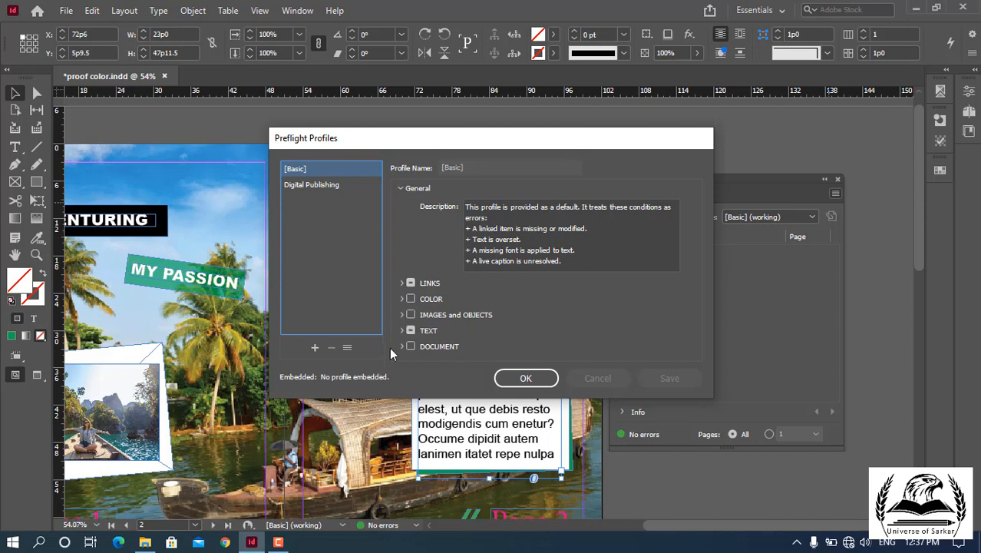
click(401, 330)
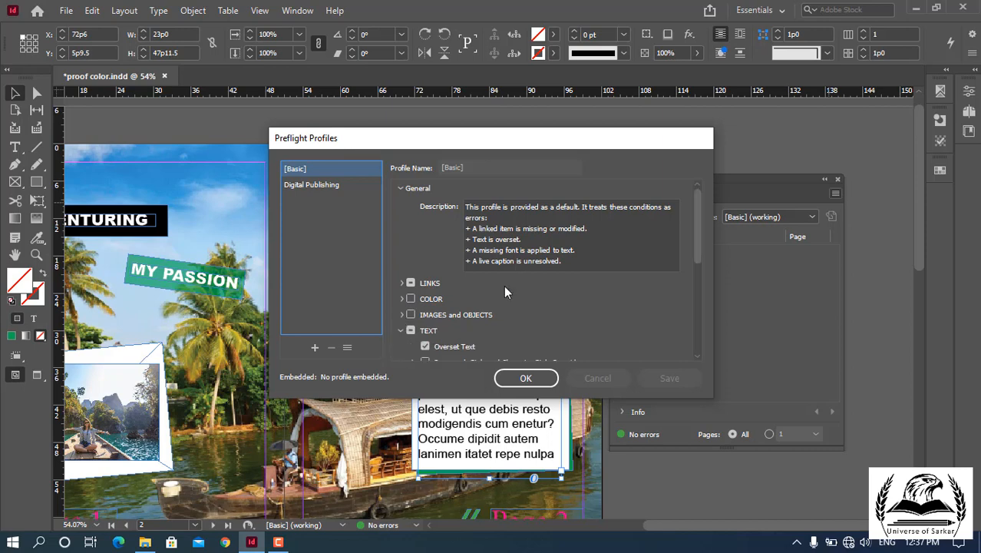
drag(696, 202, 695, 222)
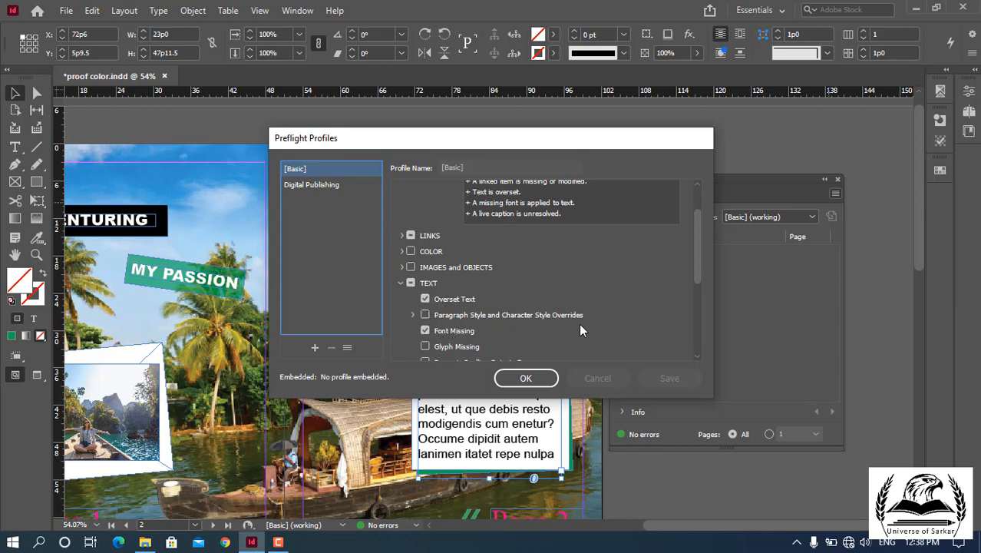
drag(699, 228, 698, 269)
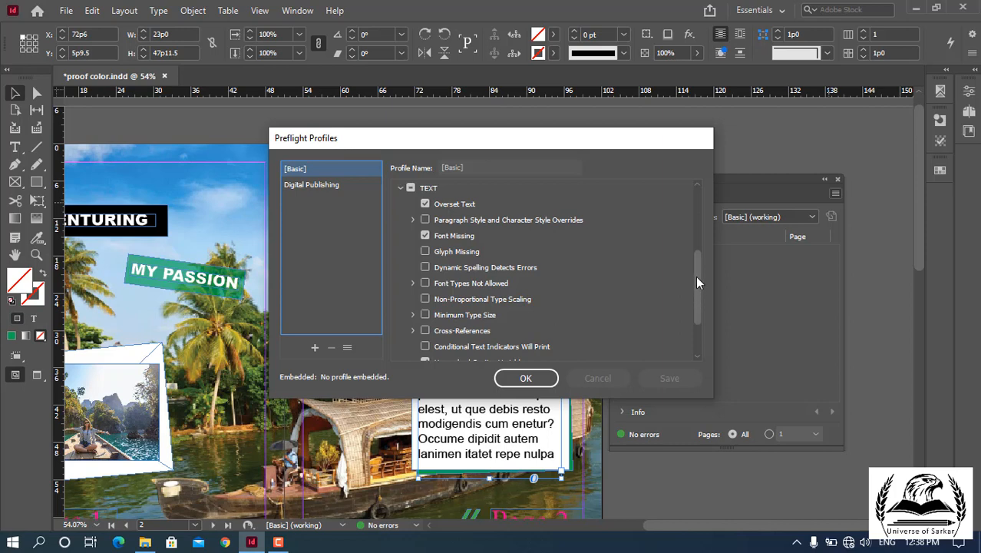
scroll(695, 275, up, 2)
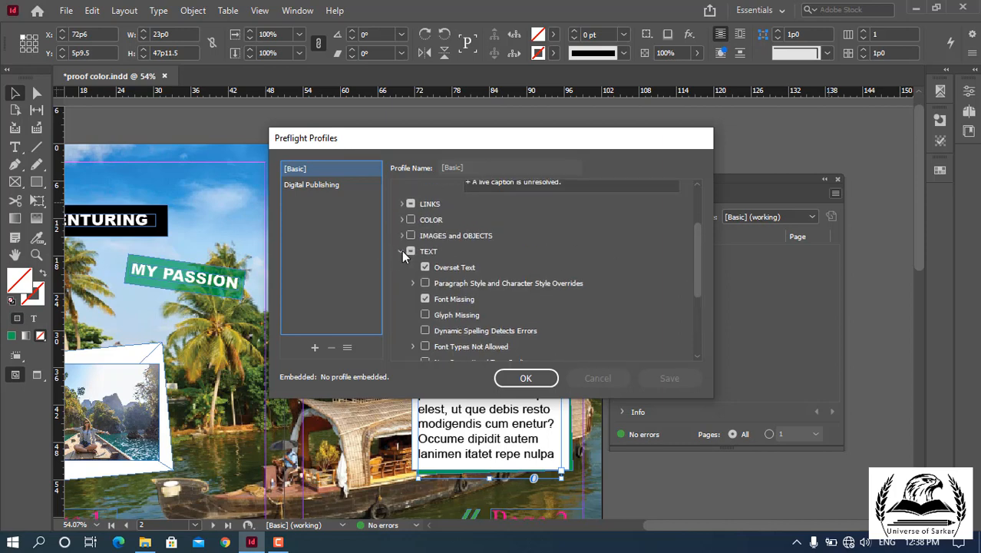
click(400, 251)
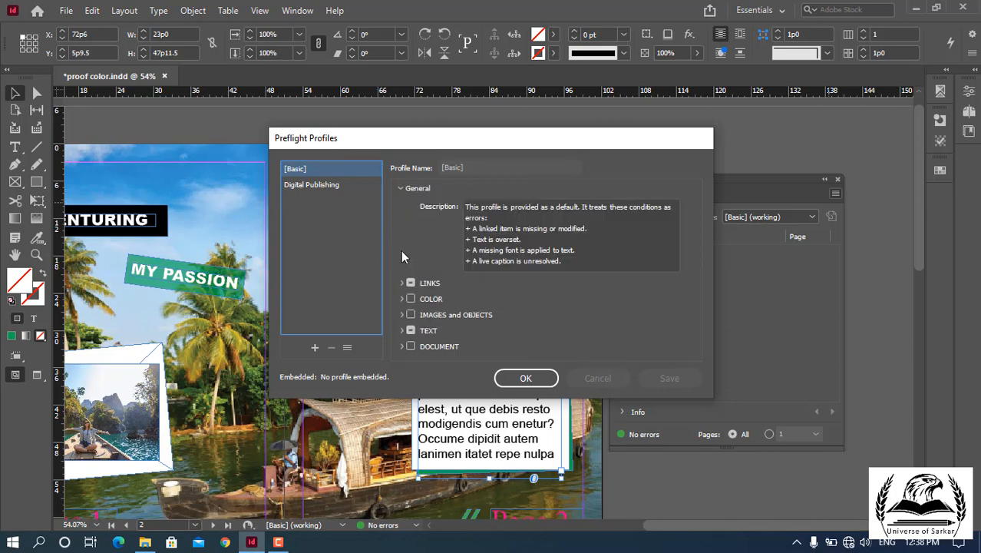
Examine the [Basic] profile's color checks and its images and objects checks, including the image resolution limits.
click(400, 298)
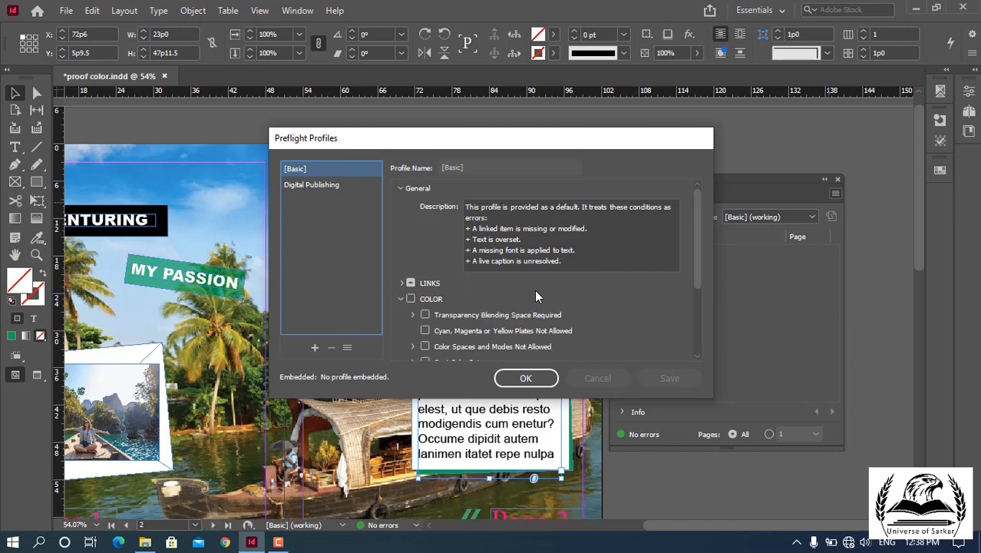
scroll(695, 259, down, 2)
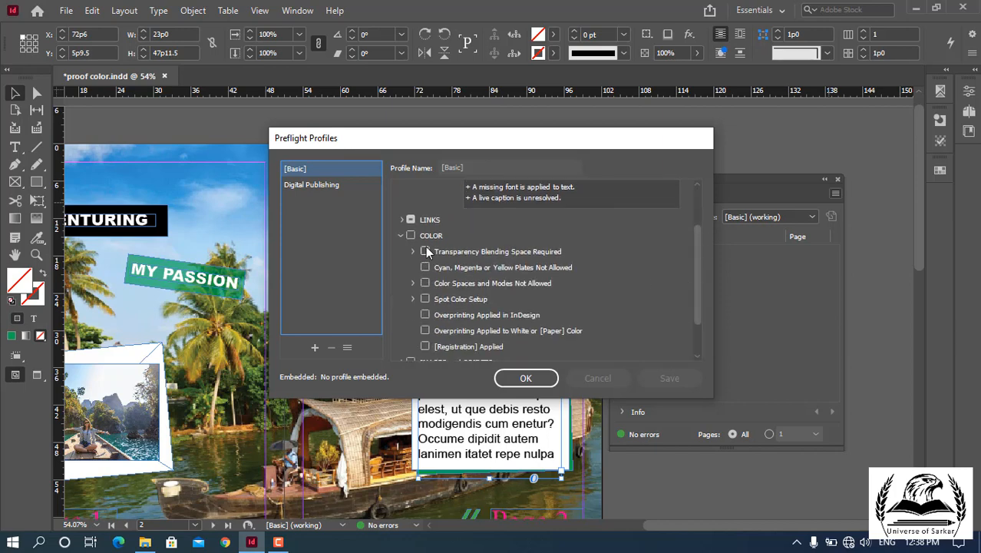
scroll(489, 255, down, 2)
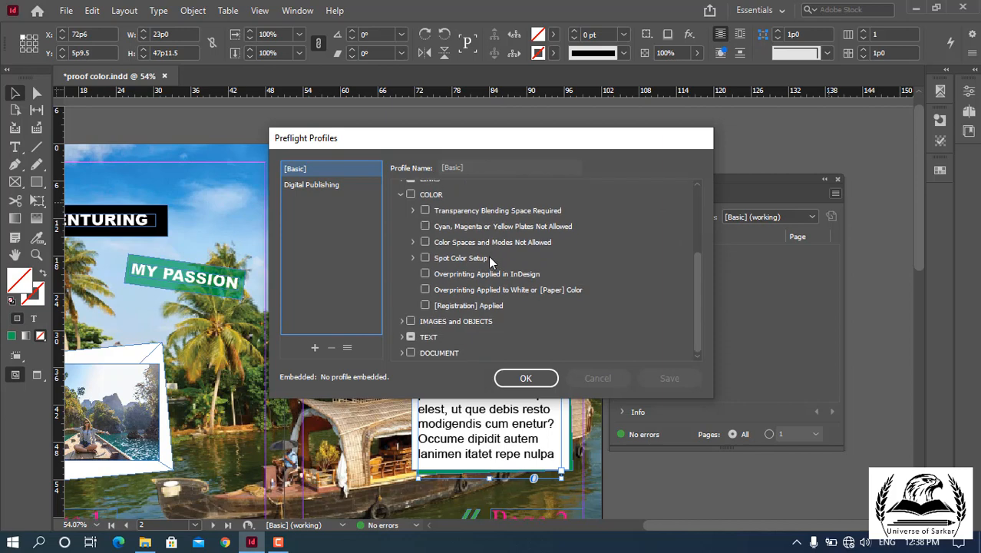
click(400, 321)
scroll(490, 285, down, 3)
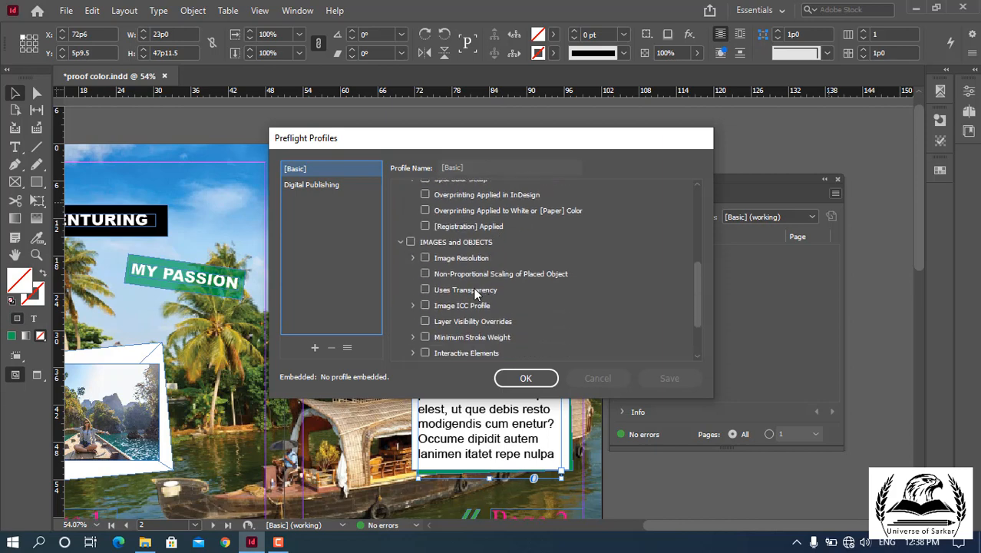
click(412, 259)
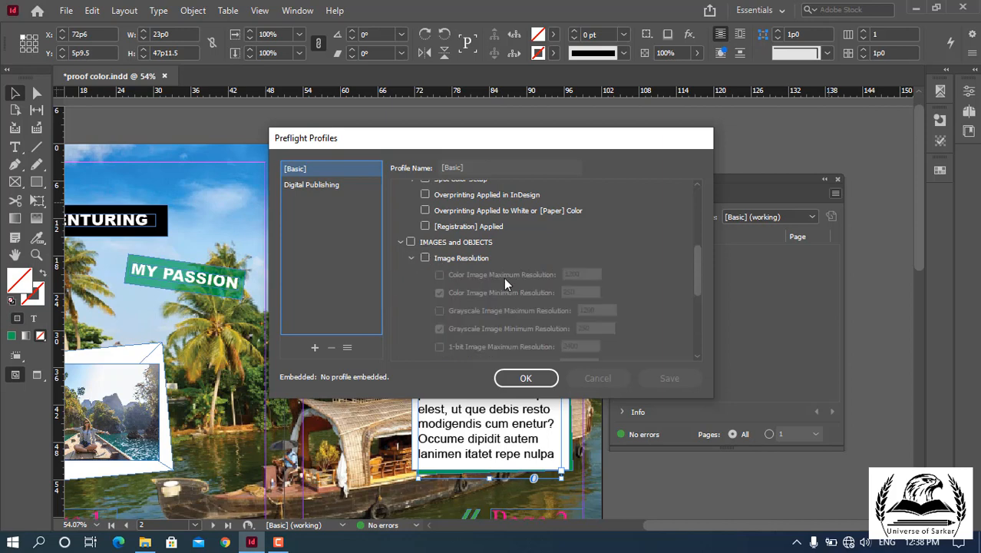
click(425, 259)
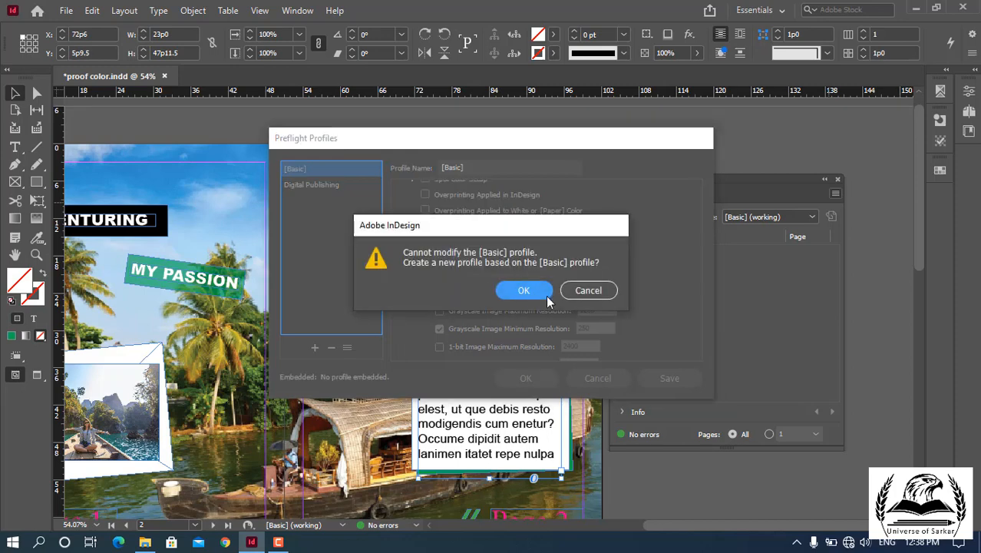
click(523, 290)
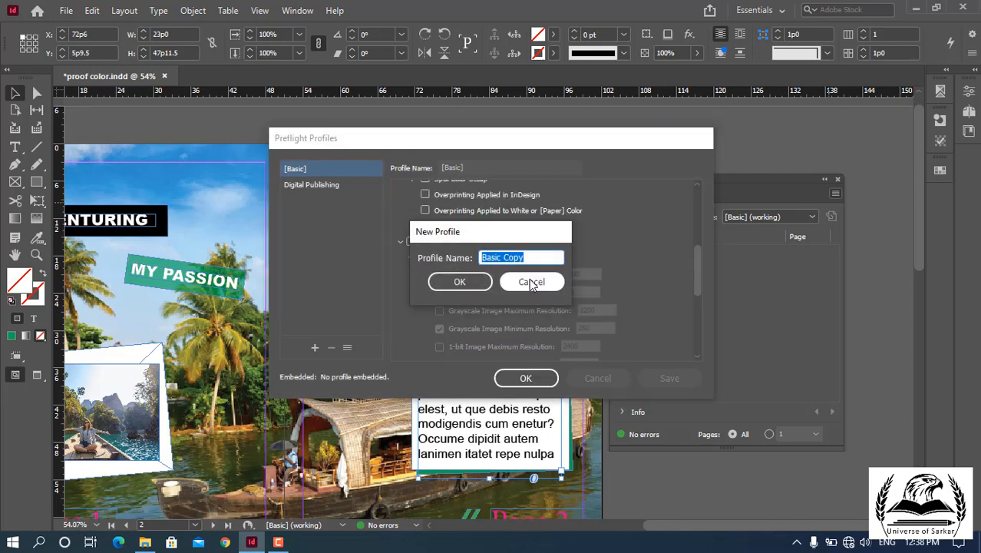
click(458, 283)
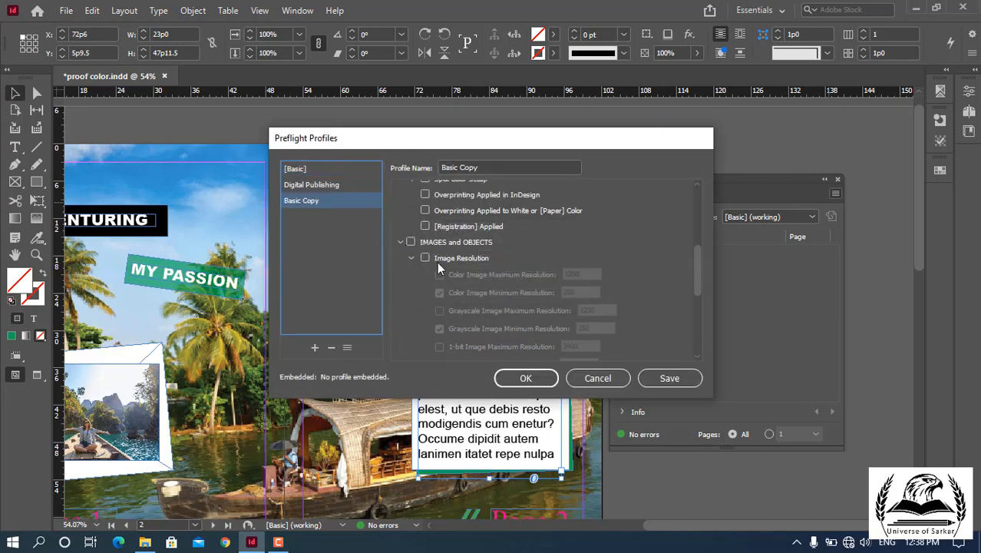
click(425, 257)
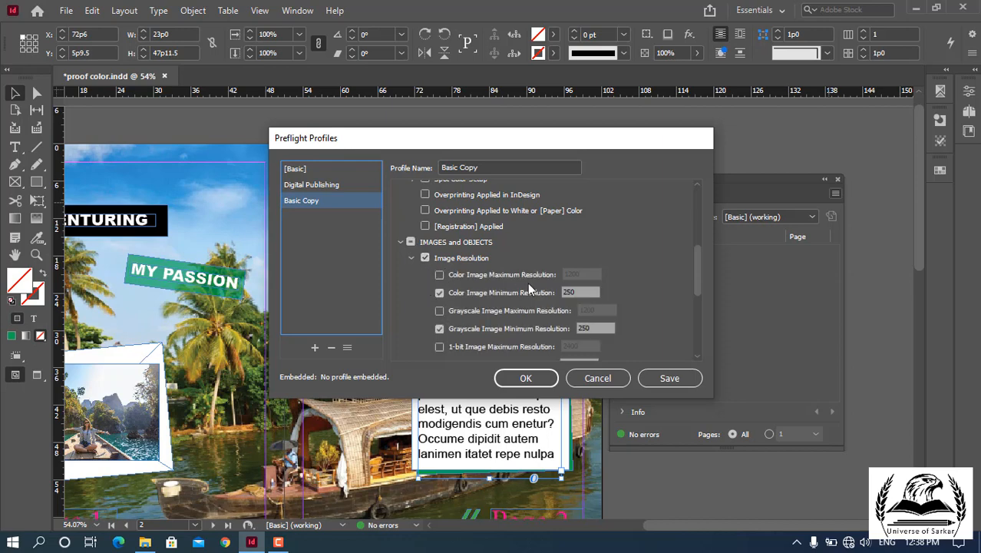
click(439, 274)
click(439, 275)
click(602, 377)
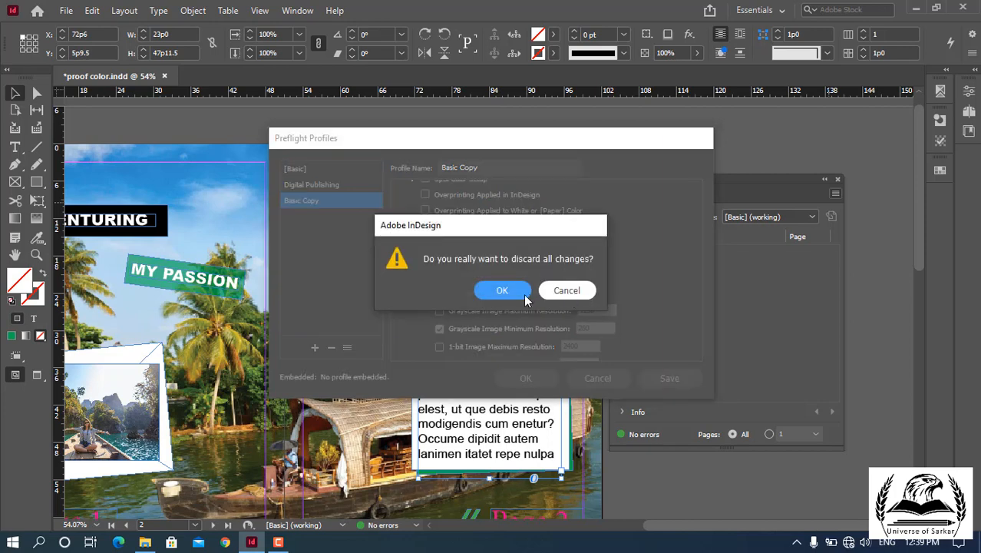
click(513, 292)
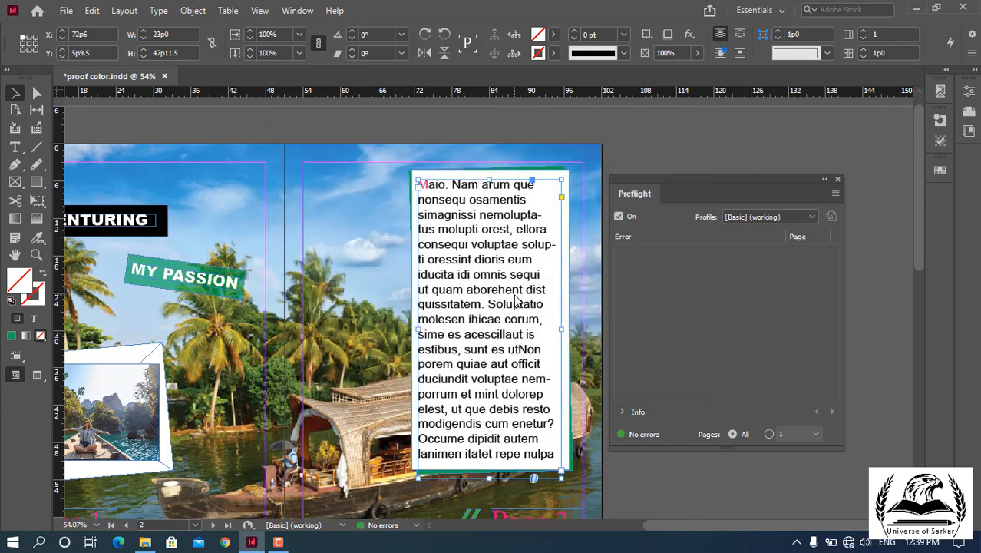
Review the Preflight Options for profile usage and included layers, leave them without changes, and close Preflight.
click(835, 193)
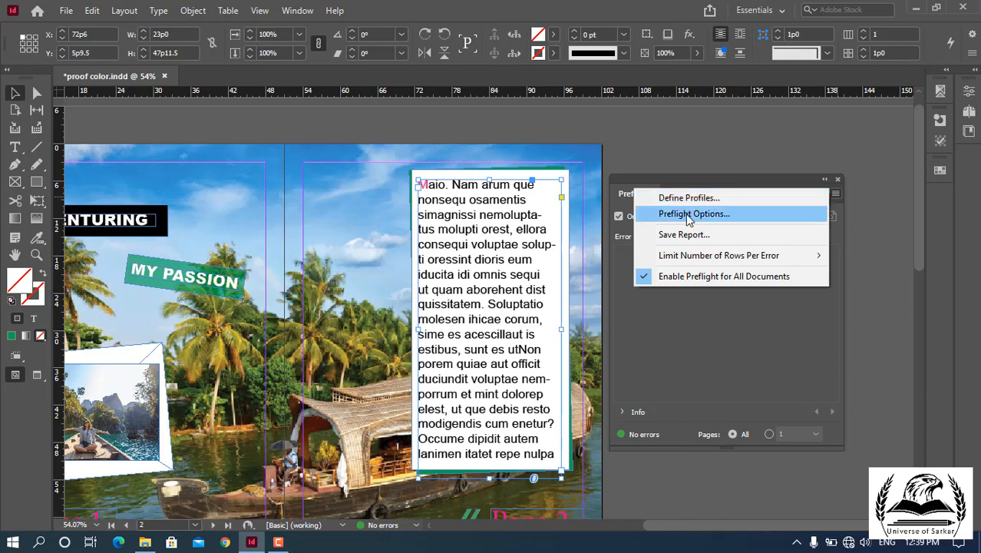
click(688, 215)
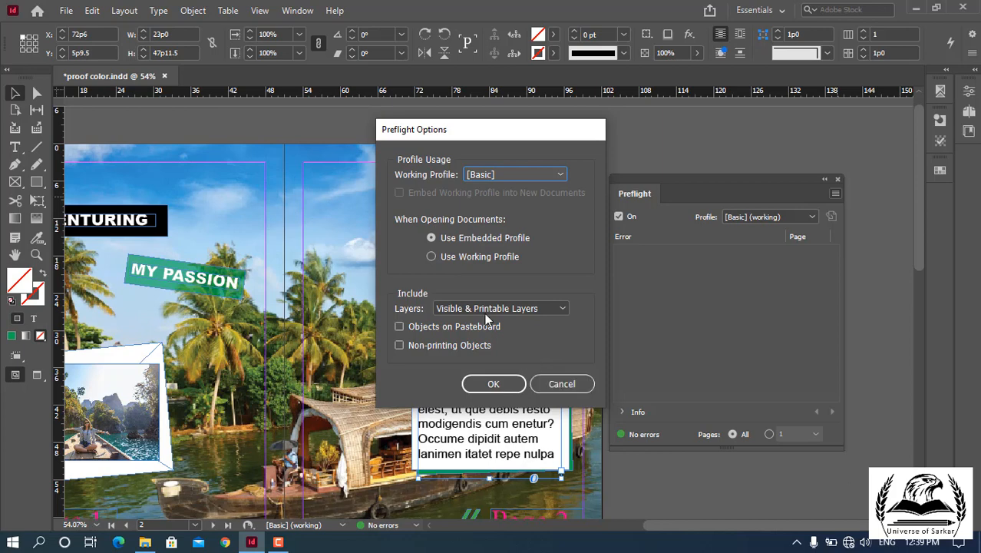
click(564, 385)
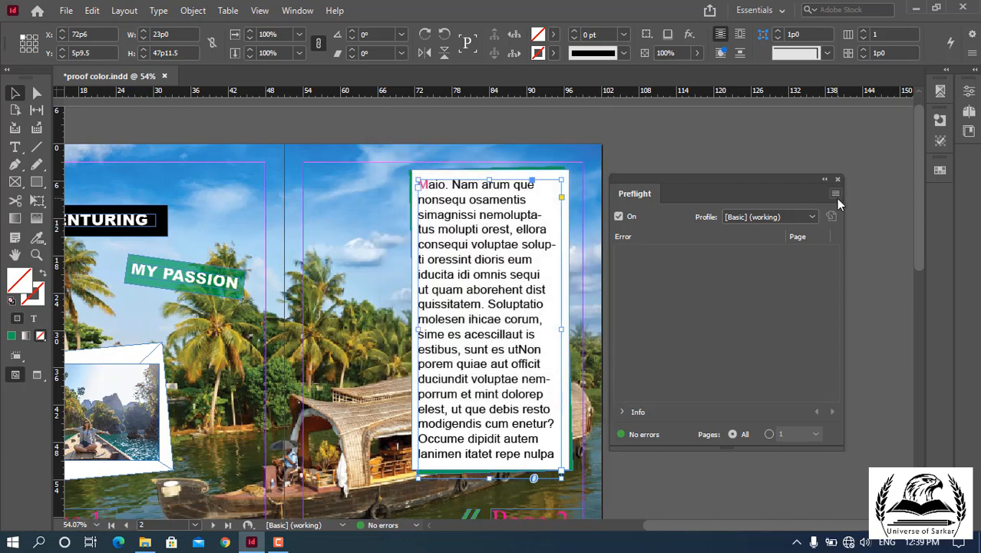
click(835, 195)
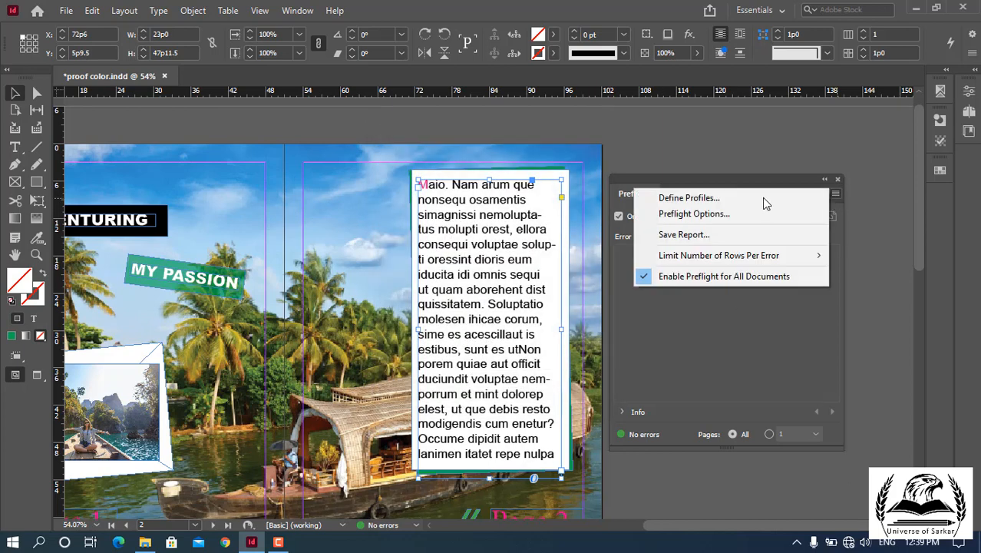
click(688, 328)
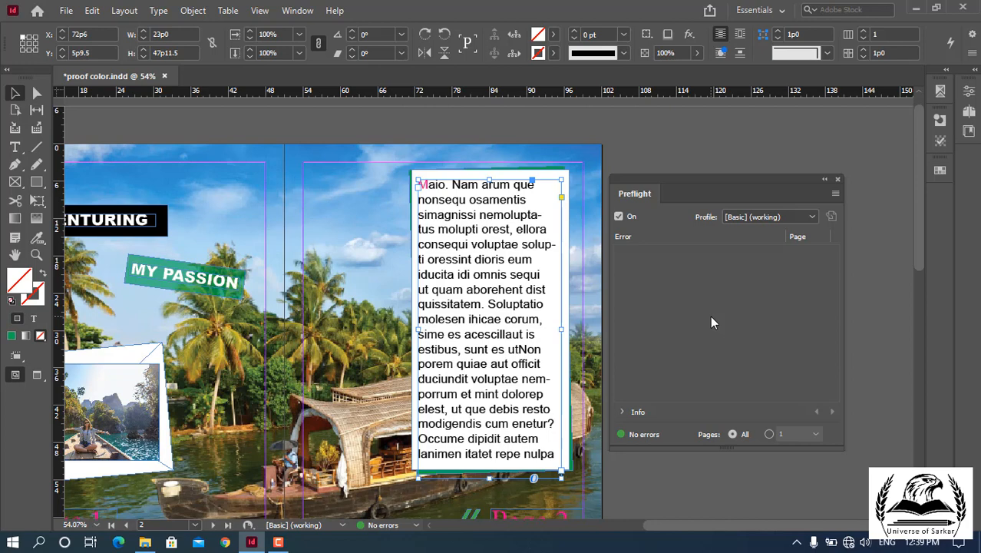
click(835, 193)
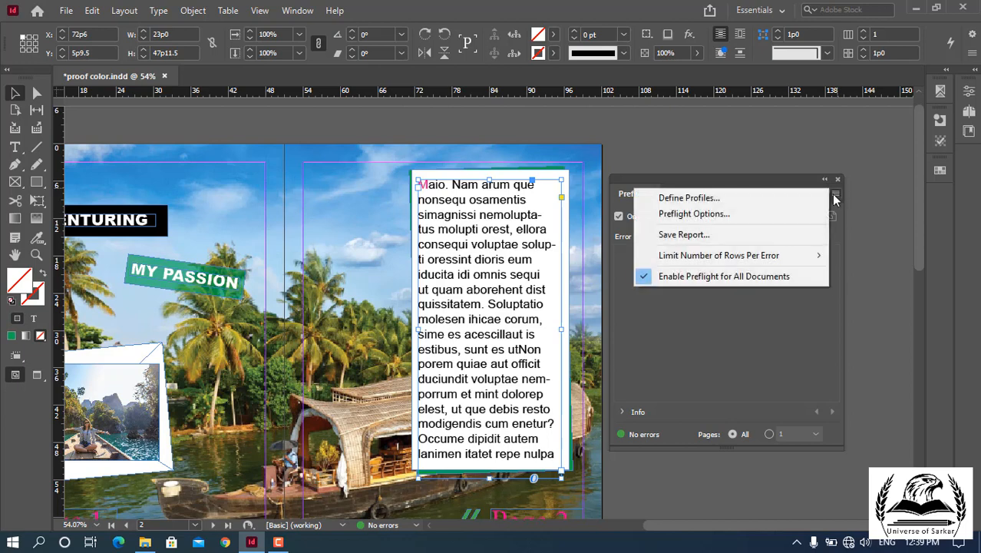
click(698, 331)
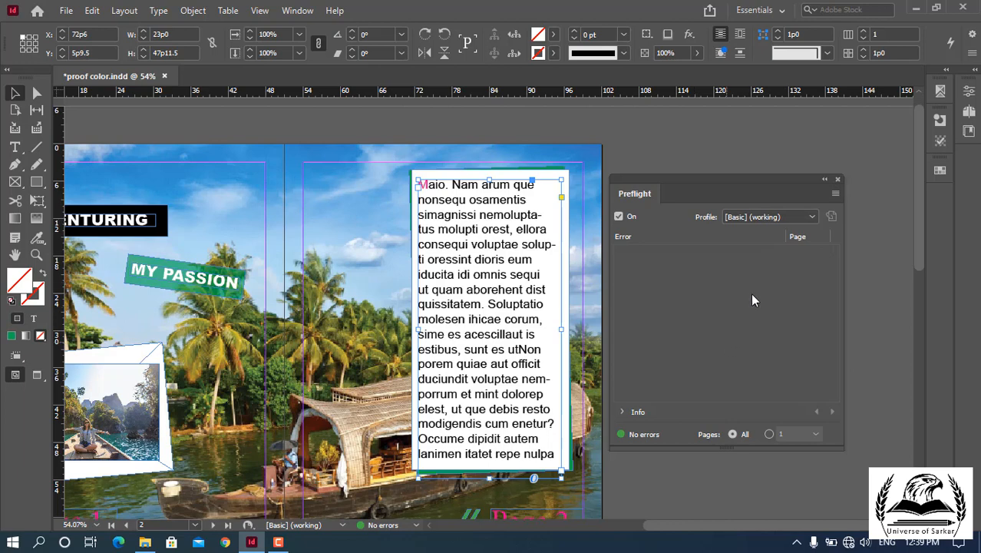
click(837, 179)
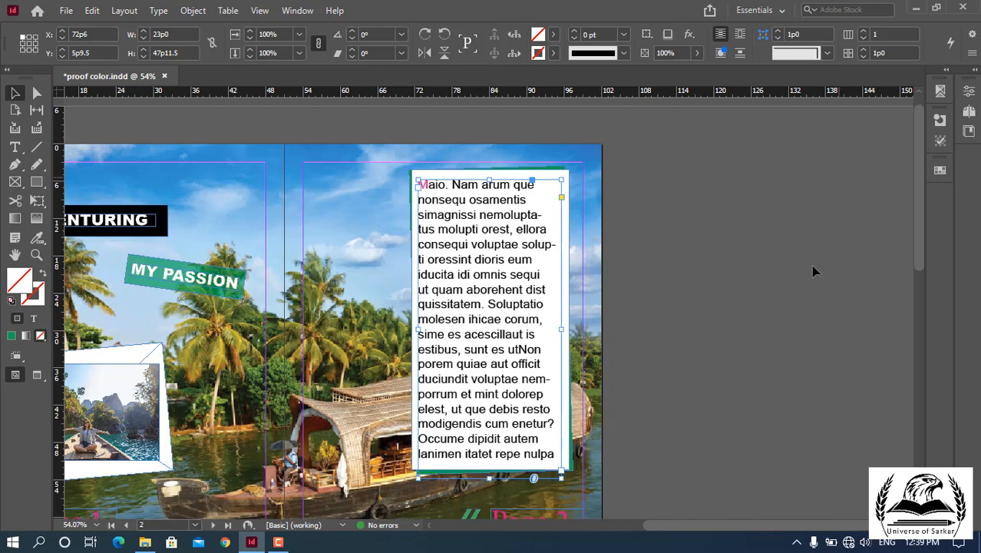
click(92, 10)
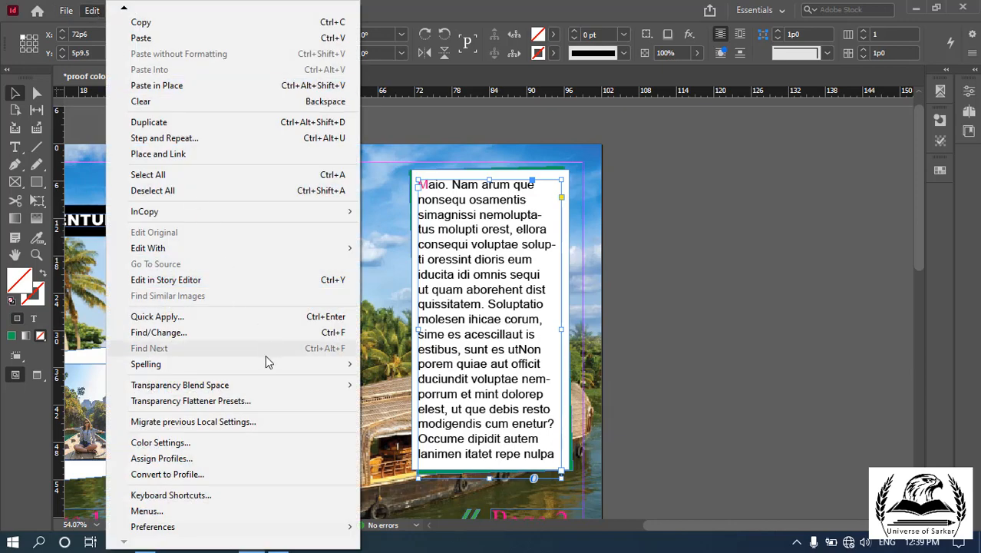
mouse_move(271, 366)
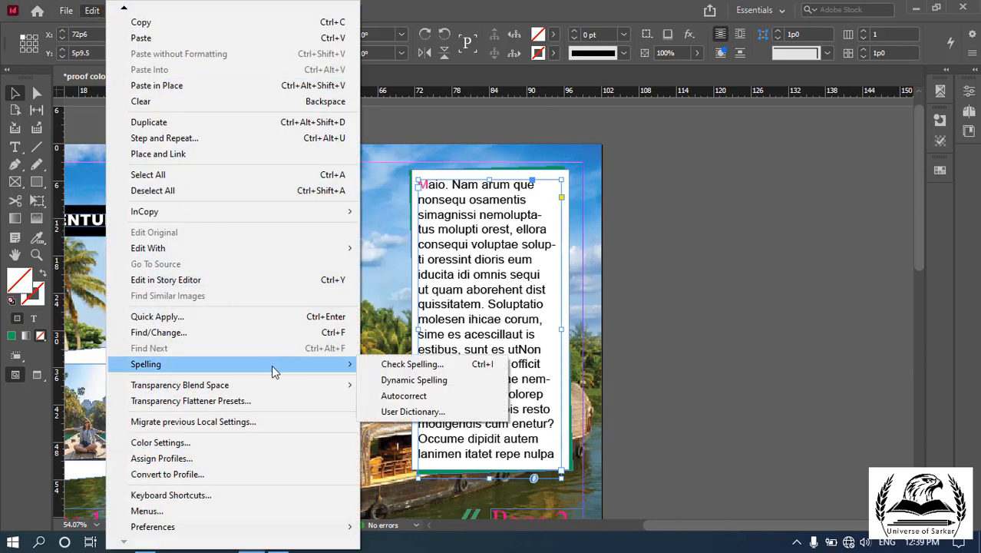
click(412, 365)
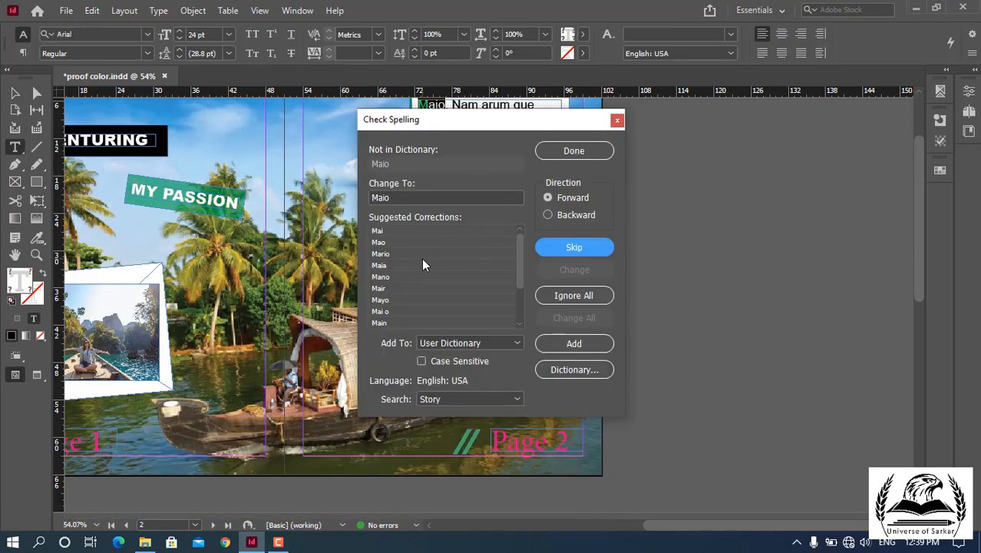
click(617, 119)
Misspell the word "while" as "whule" in the line "all my attention, while Holmes, who" on page 3.
scroll(674, 237, down, 10)
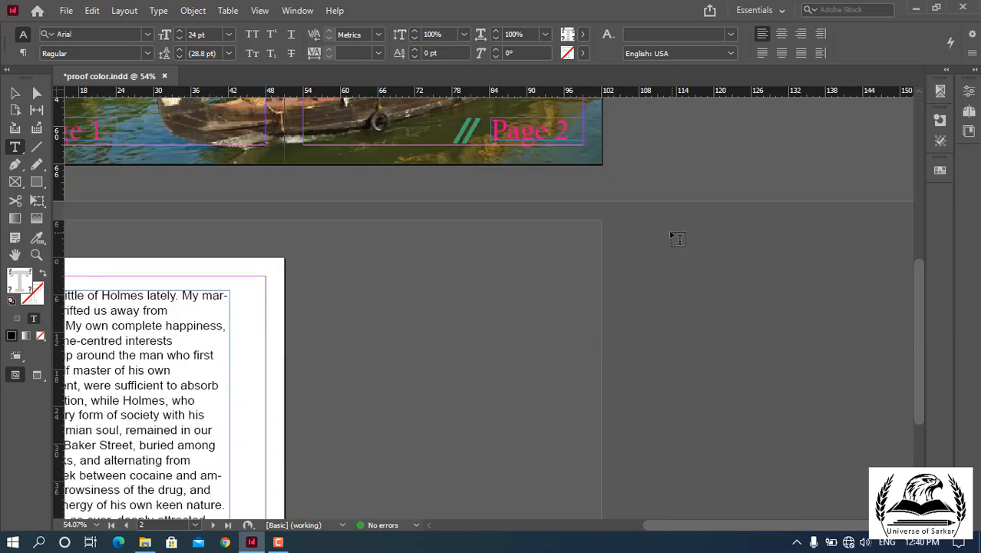
scroll(450, 318, left, 5)
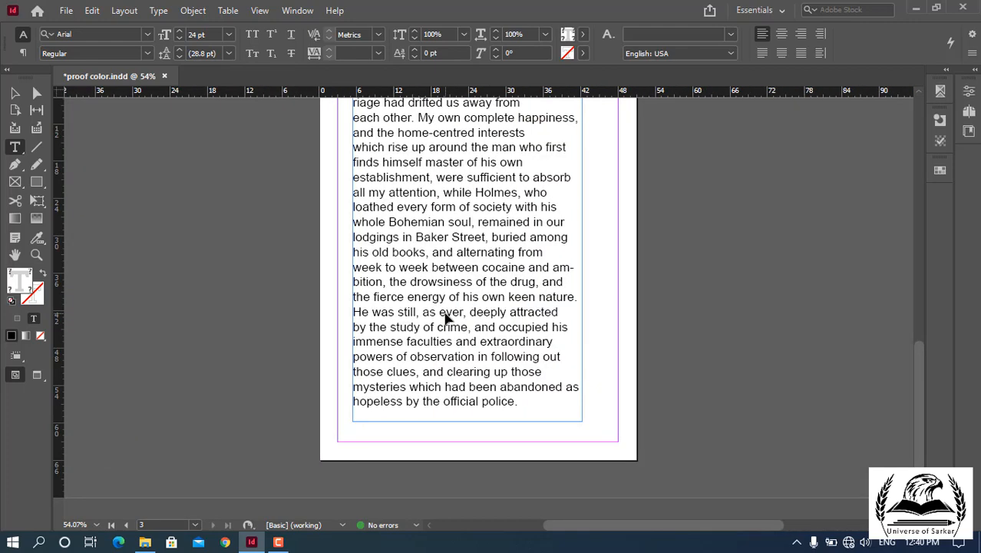
ctrl+click(597, 351)
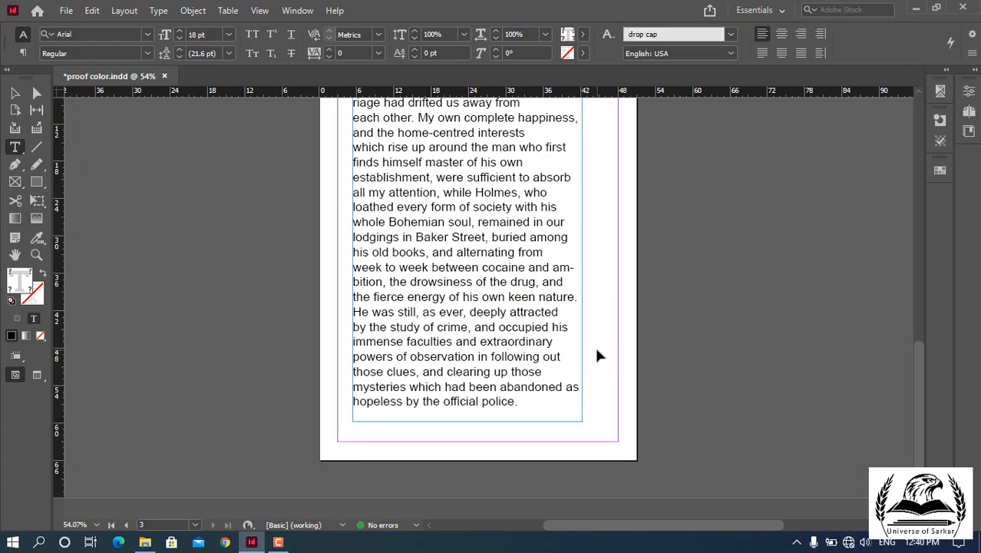
scroll(598, 353, up, 2)
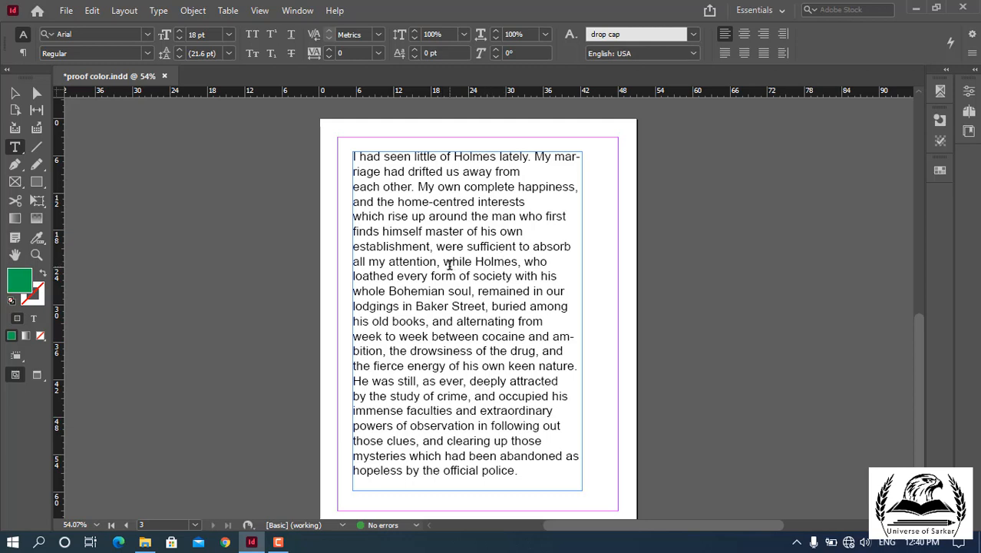
drag(444, 262, 468, 263)
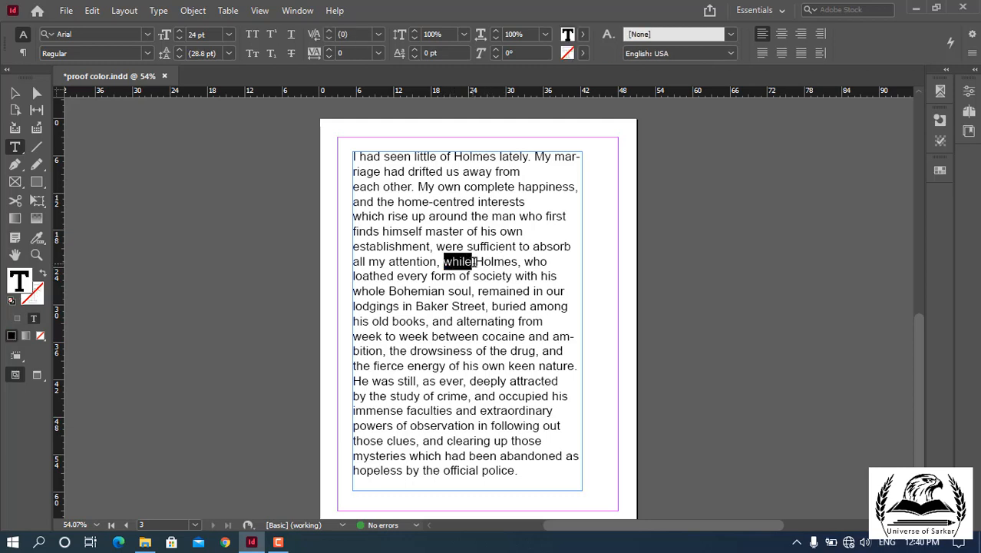
click(462, 263)
click(371, 302)
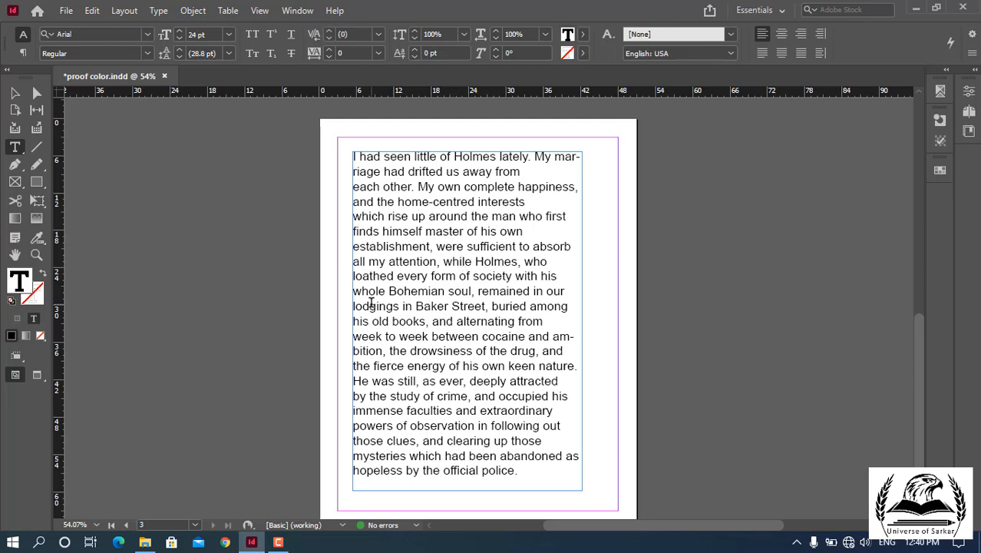
key(BackSpace)
text(u)
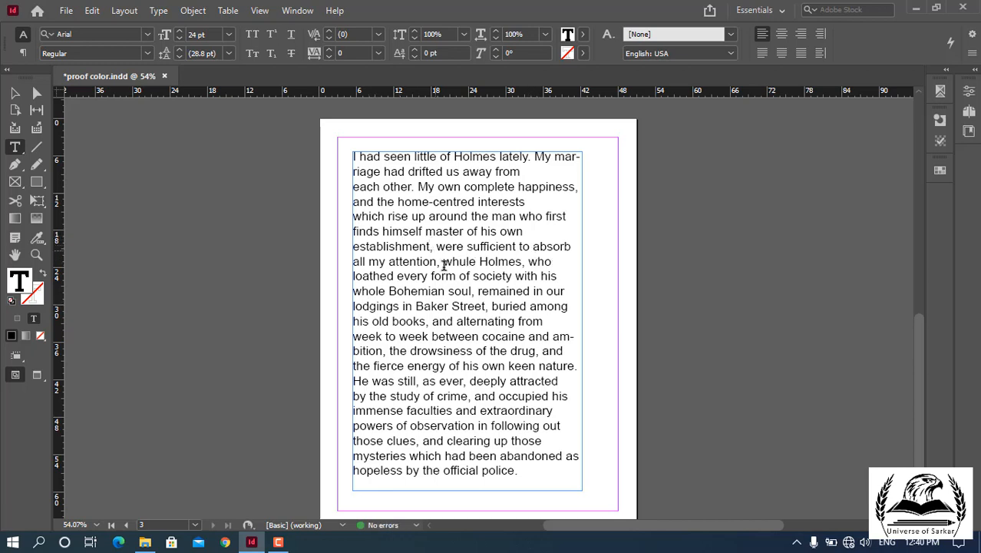
Run Check Spelling on the word "whule" on page 3 and change it to the suggested correction "while".
drag(445, 264, 477, 264)
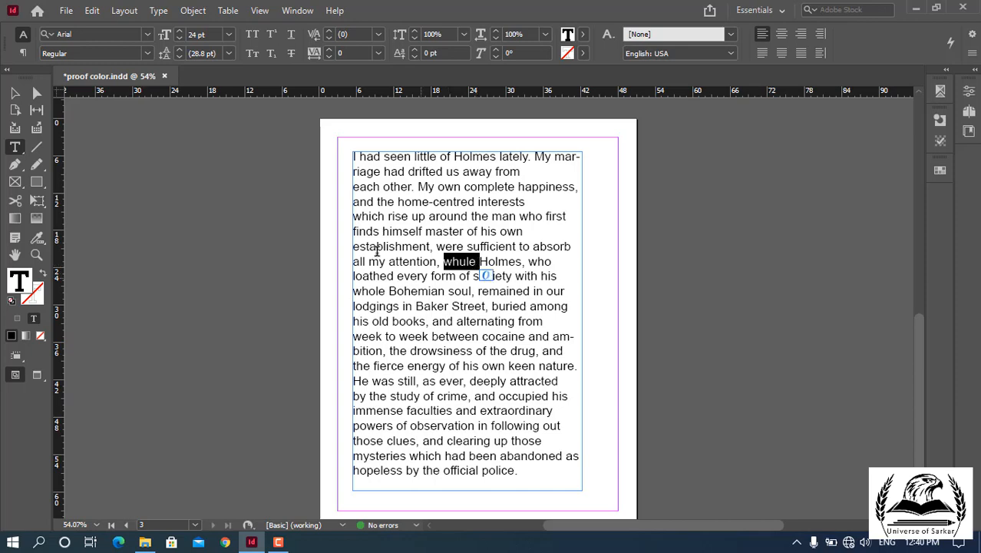
click(92, 11)
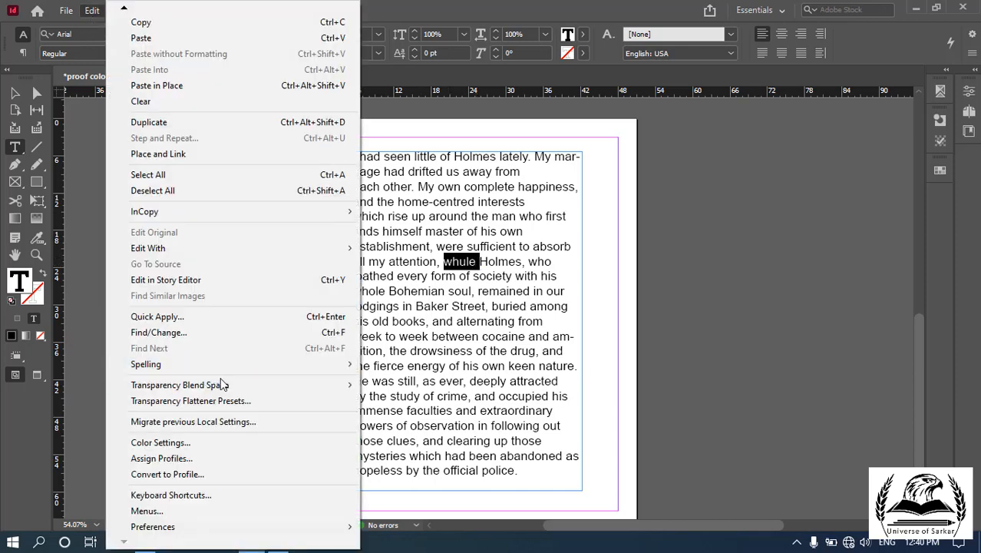
mouse_move(253, 367)
click(403, 364)
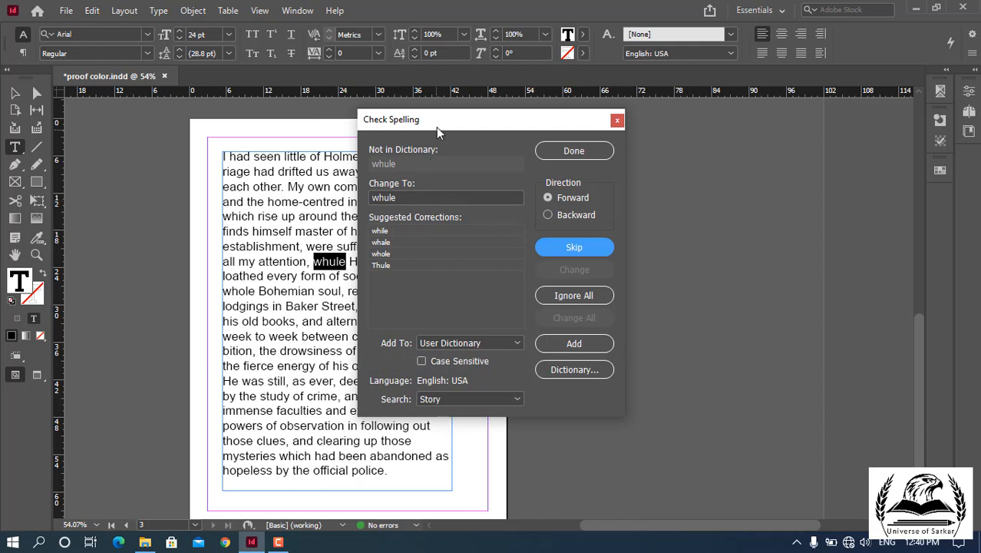
drag(437, 128, 564, 145)
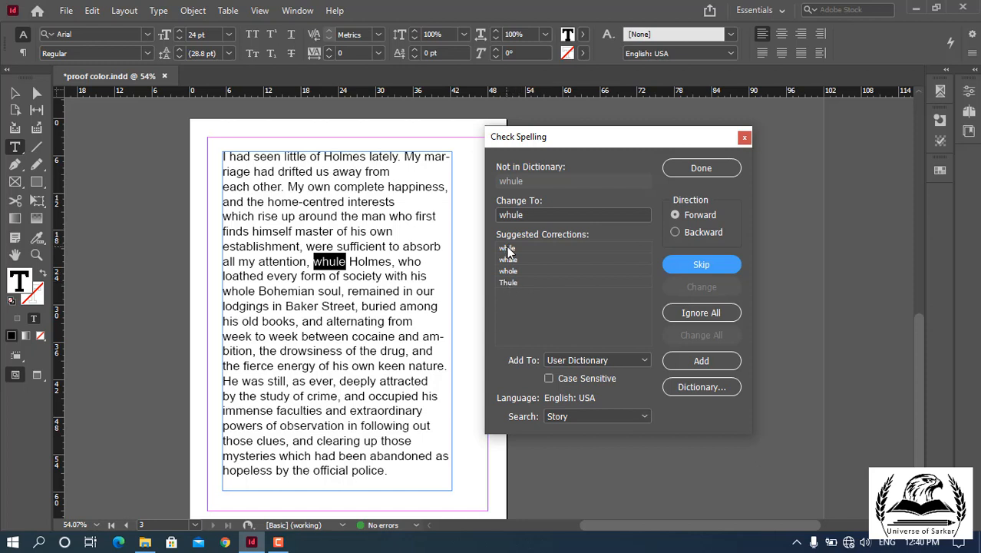
click(507, 249)
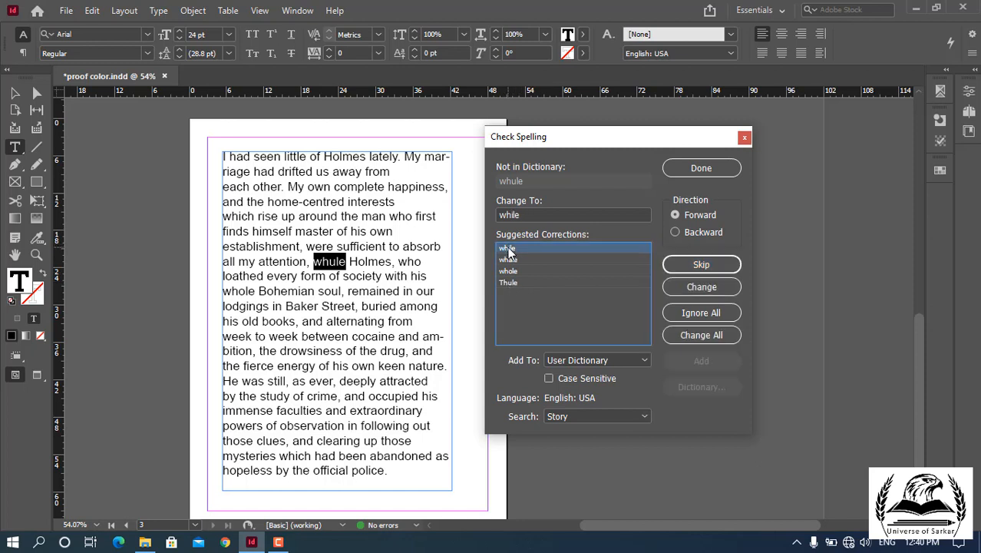
click(705, 295)
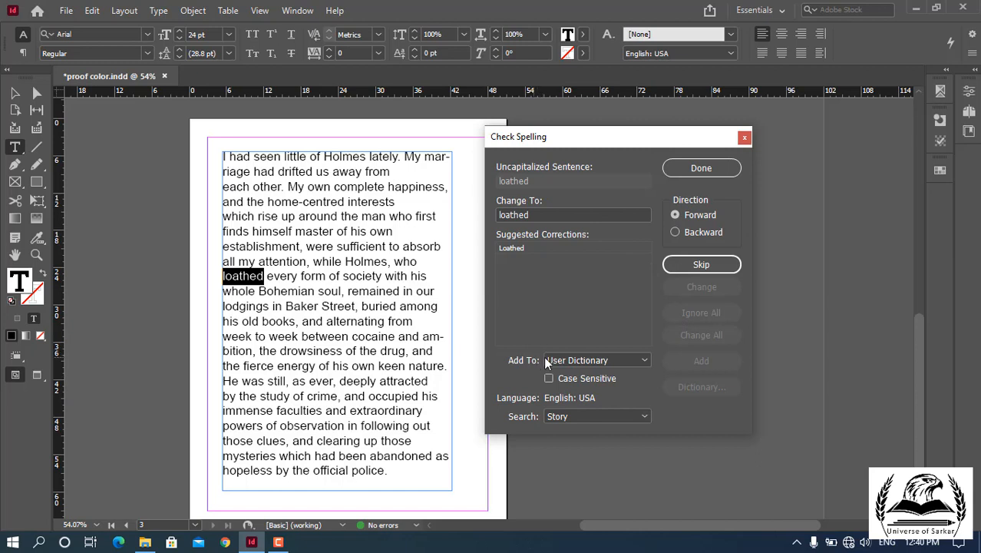
Review the spelling check's target dictionary and search scope options, keeping User Dictionary and Story, and finish the check.
click(604, 361)
click(595, 375)
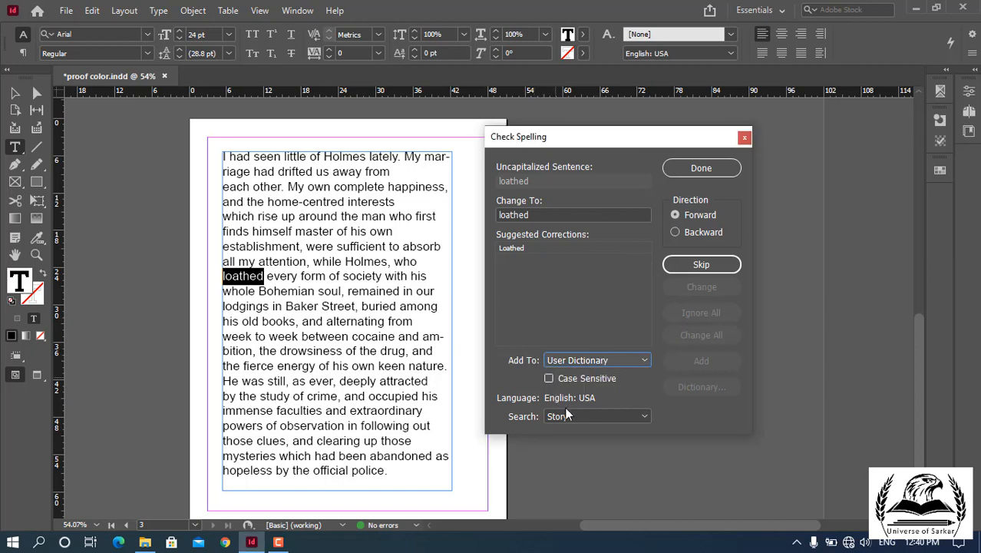
click(617, 414)
click(637, 381)
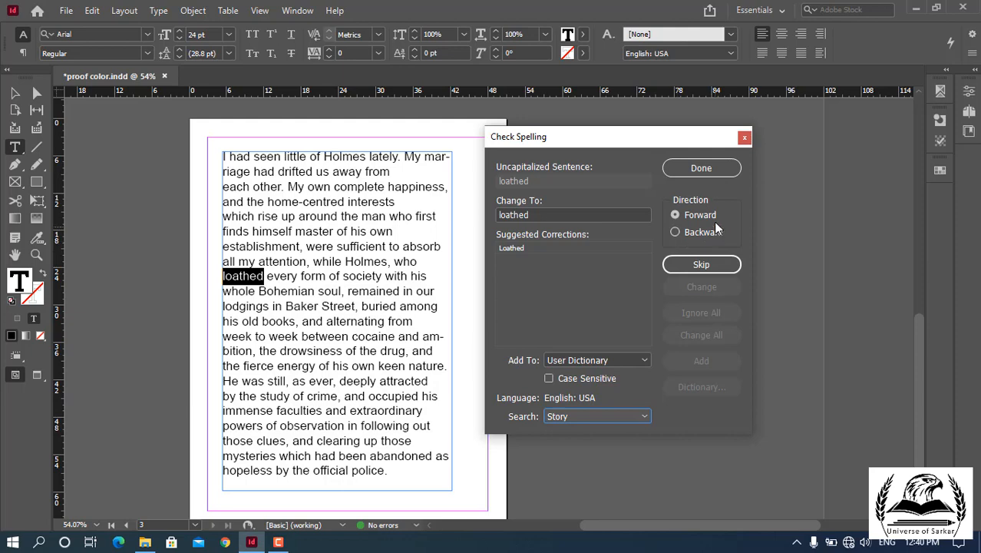
click(721, 167)
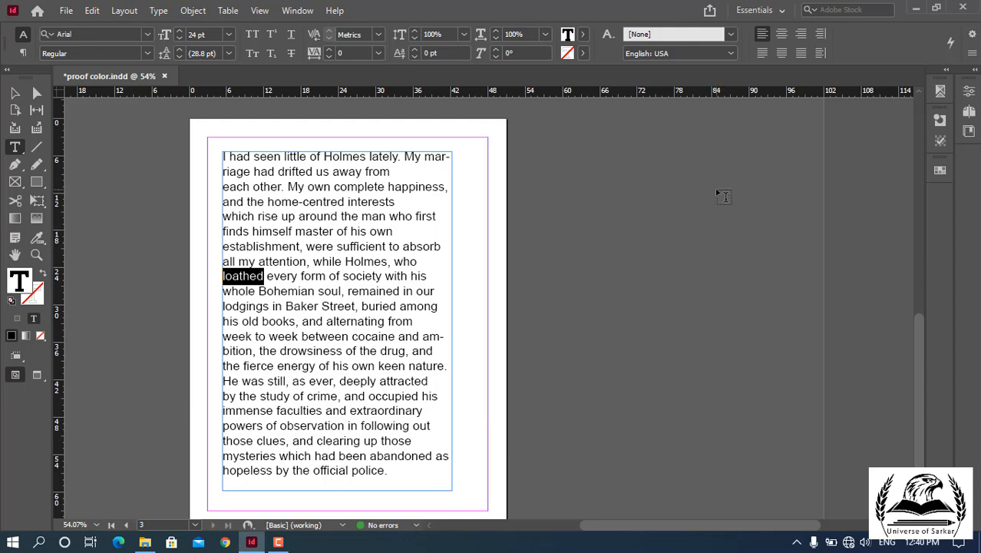
Enable Dynamic Spelling and deselect the word "loathed" in the page 3 text.
click(91, 11)
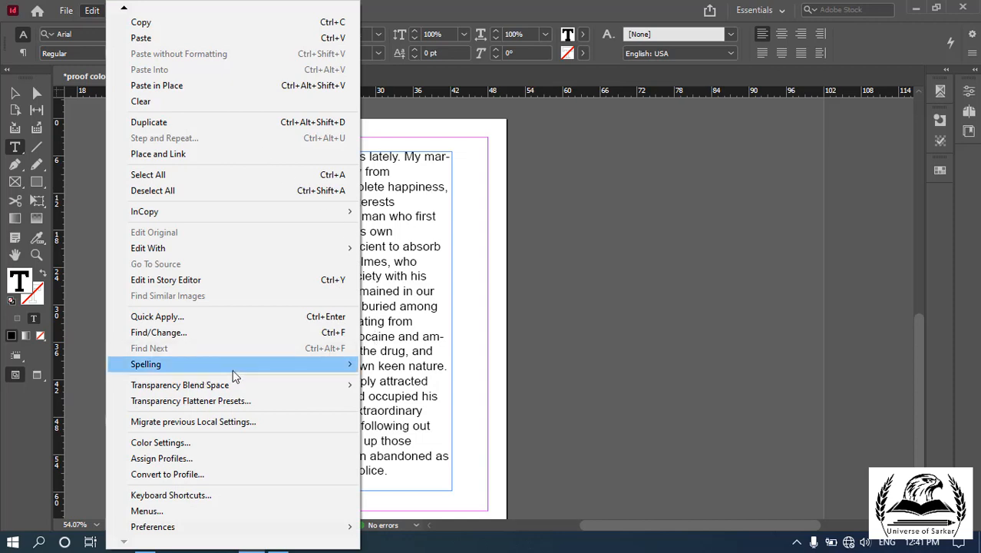
mouse_move(234, 372)
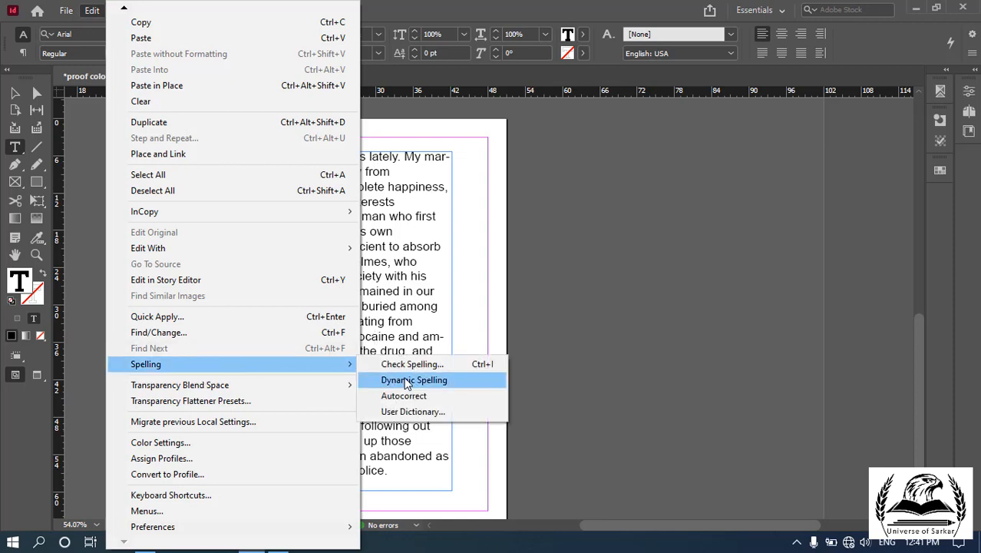
click(406, 381)
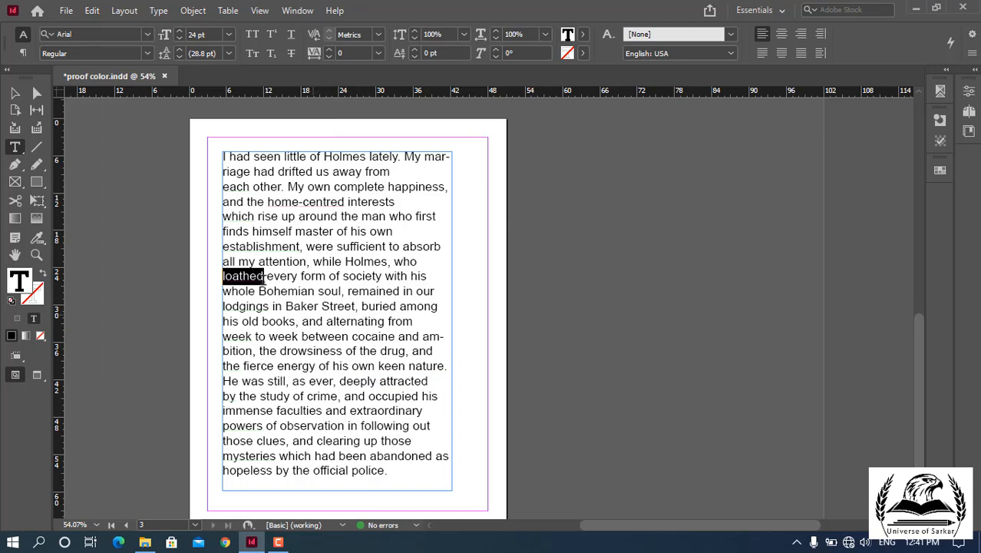
click(337, 281)
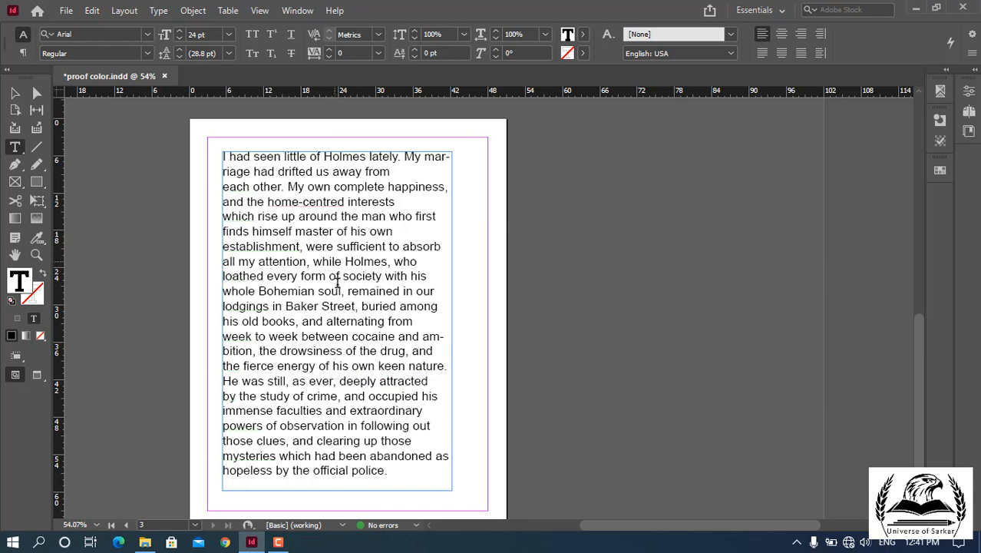
Misspell "while" as "whule" and "were" as "weire" in the page 3 text to test Dynamic Spelling.
click(332, 261)
key(BackSpace)
text(u)
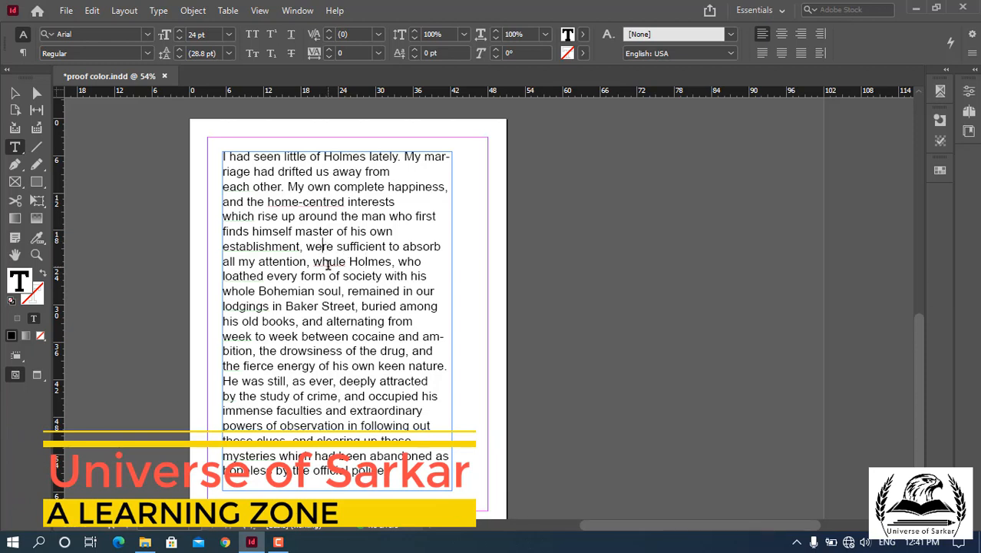
text(i)
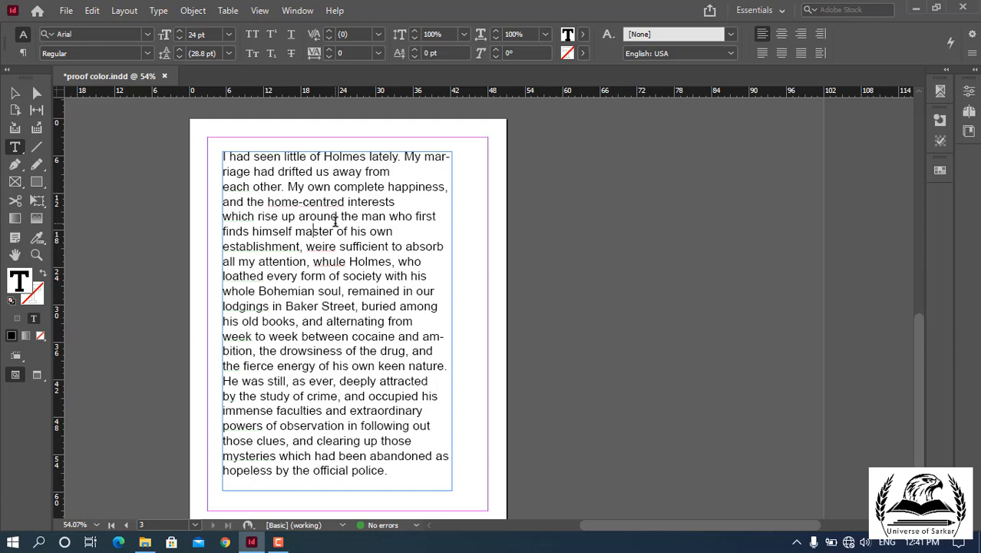
Turn on Autocorrect and add the misspelled word "aboat" after the last sentence of the page 3 text.
click(93, 10)
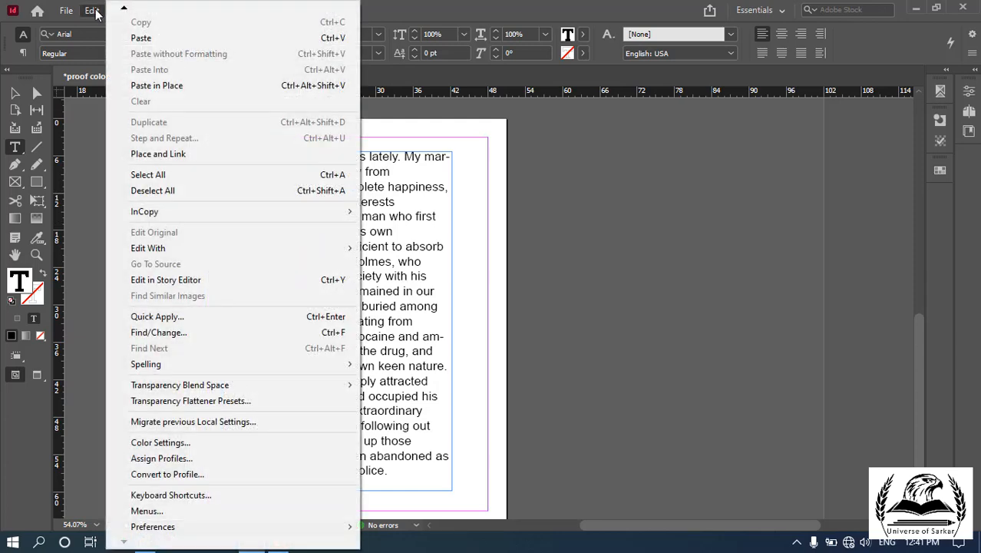
mouse_move(334, 365)
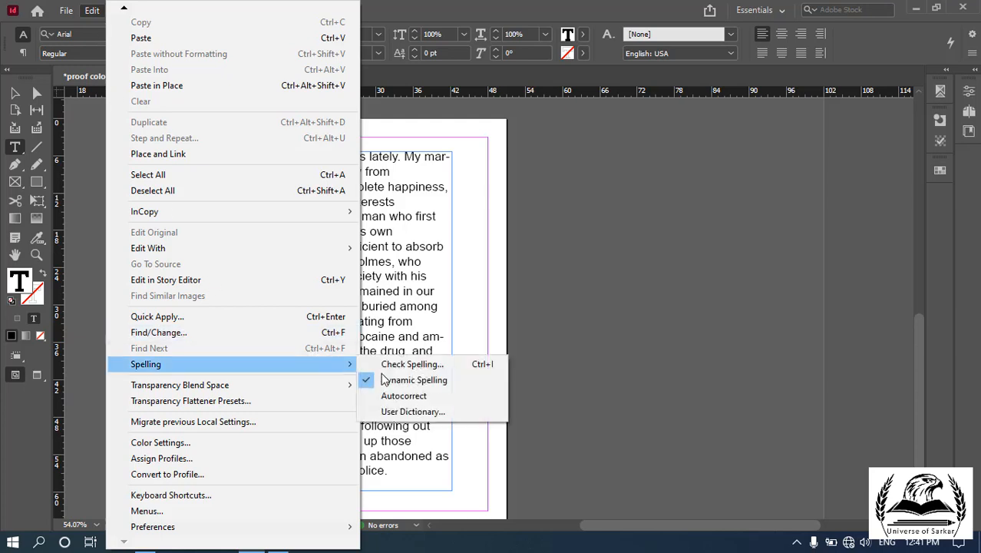
click(403, 395)
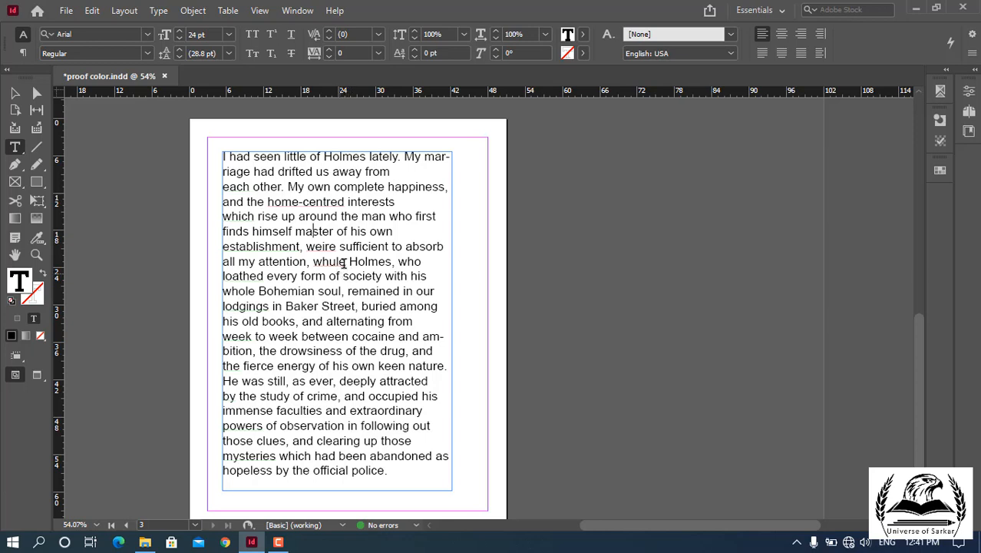
click(398, 488)
text(abo)
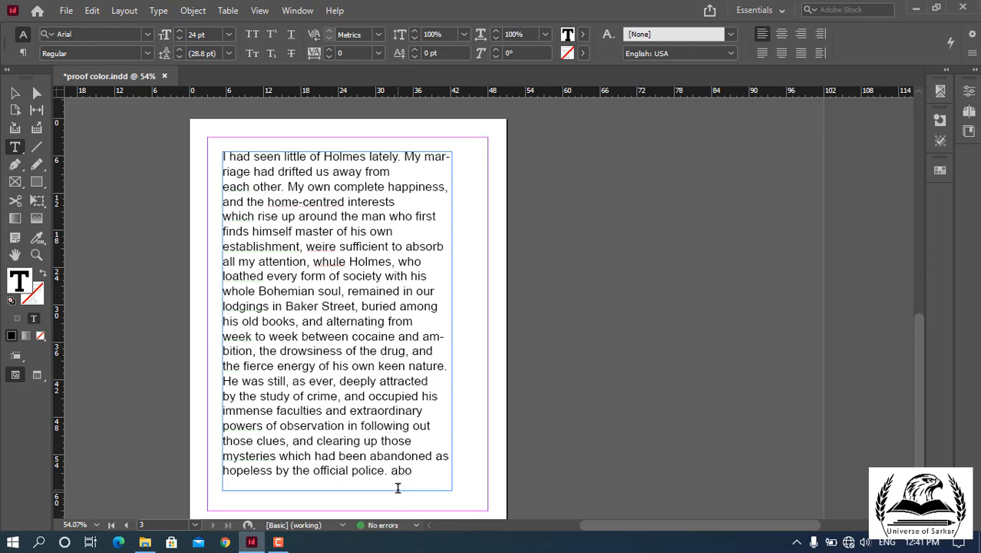
text(at)
Examine the Dictionary preferences and the Spelling preferences, including the error types to find and the Dynamic Spelling underline colors.
click(94, 10)
mouse_move(230, 363)
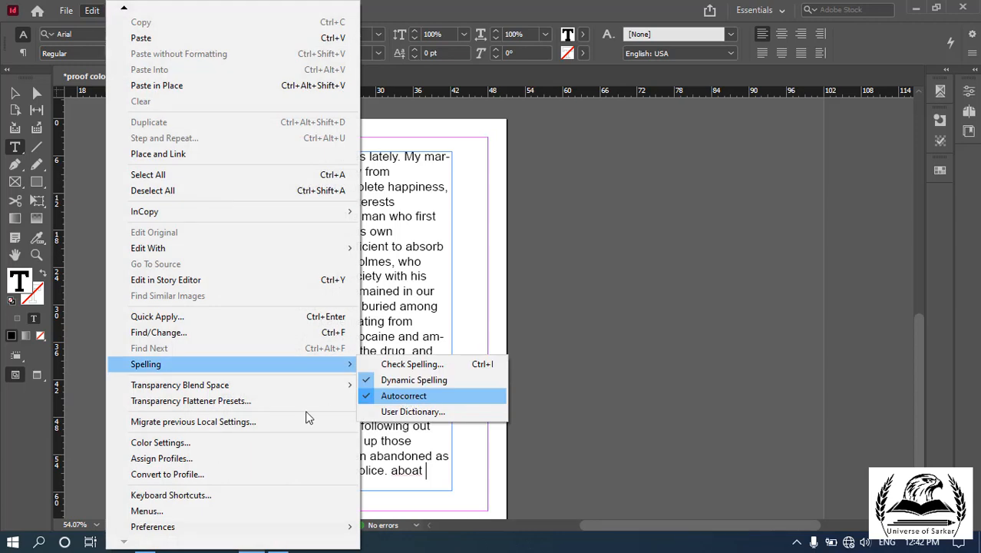
mouse_move(307, 526)
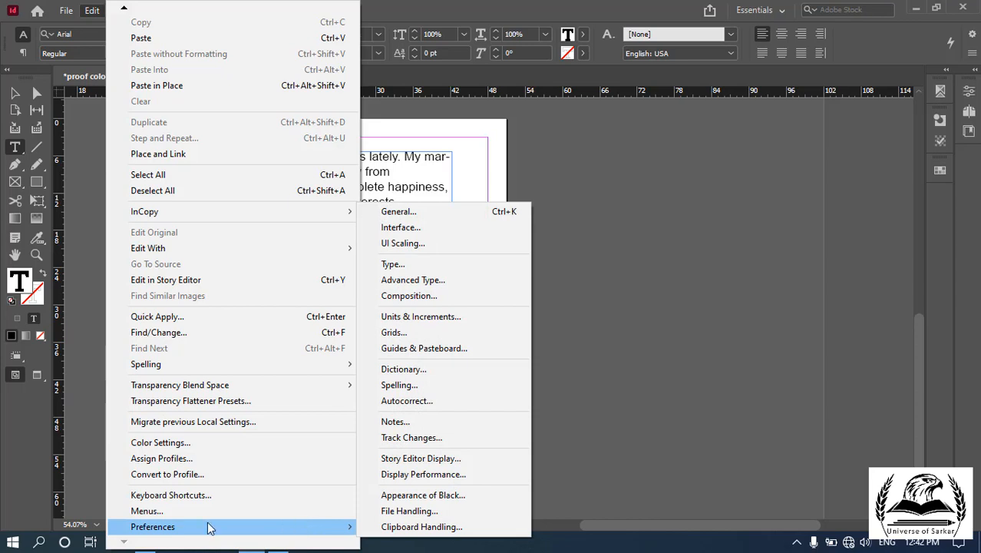
click(422, 373)
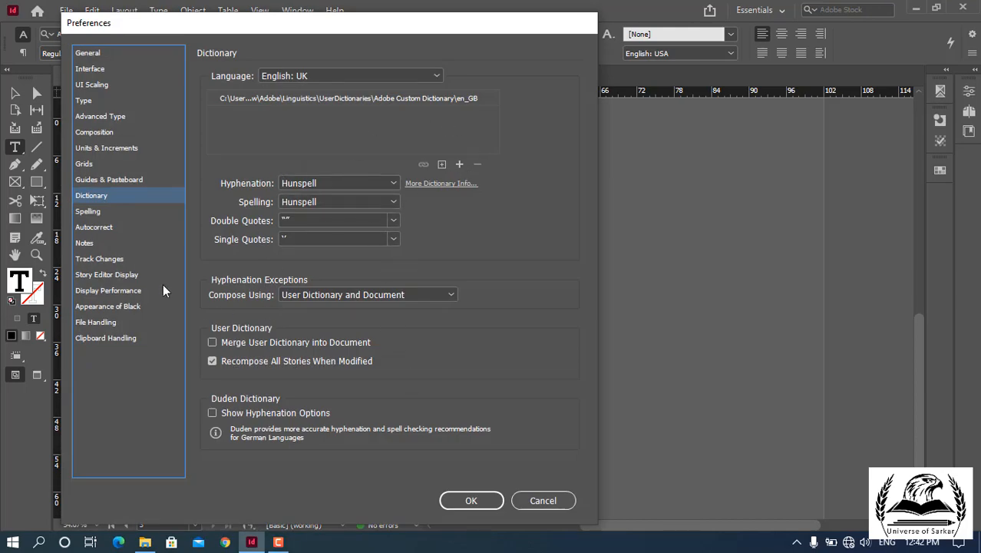
click(89, 213)
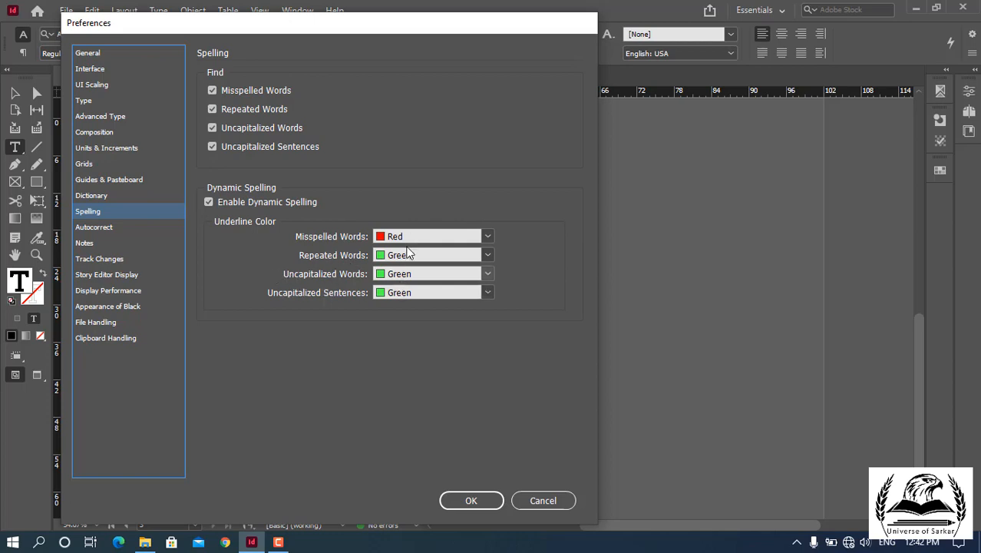
Enable autocorrection of capitalization errors in the Autocorrect preferences and apply the preferences.
click(110, 228)
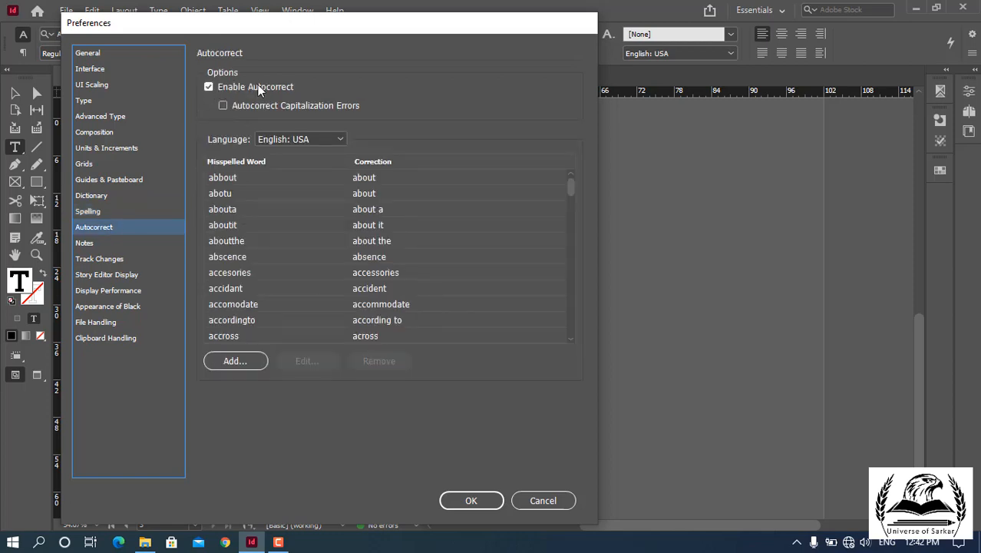
click(222, 106)
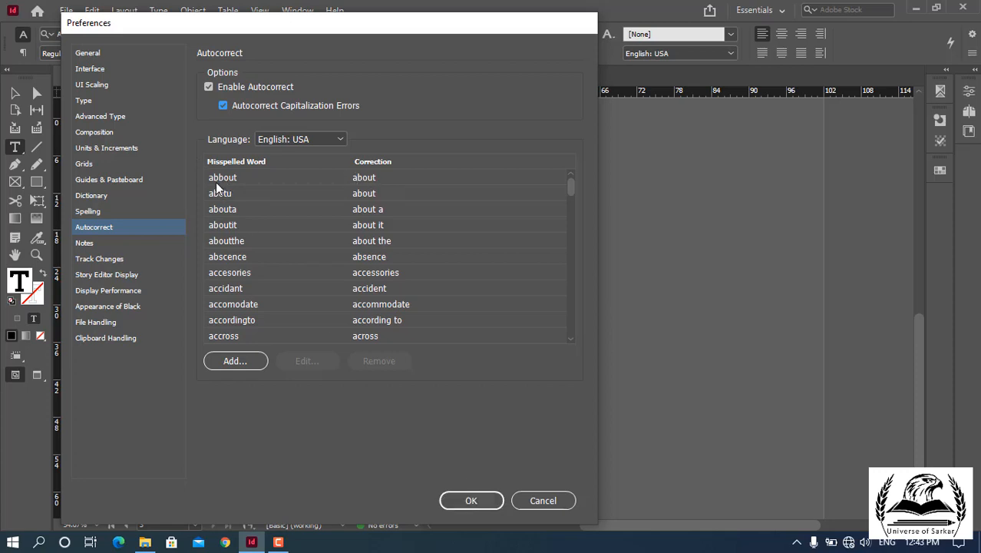
click(470, 500)
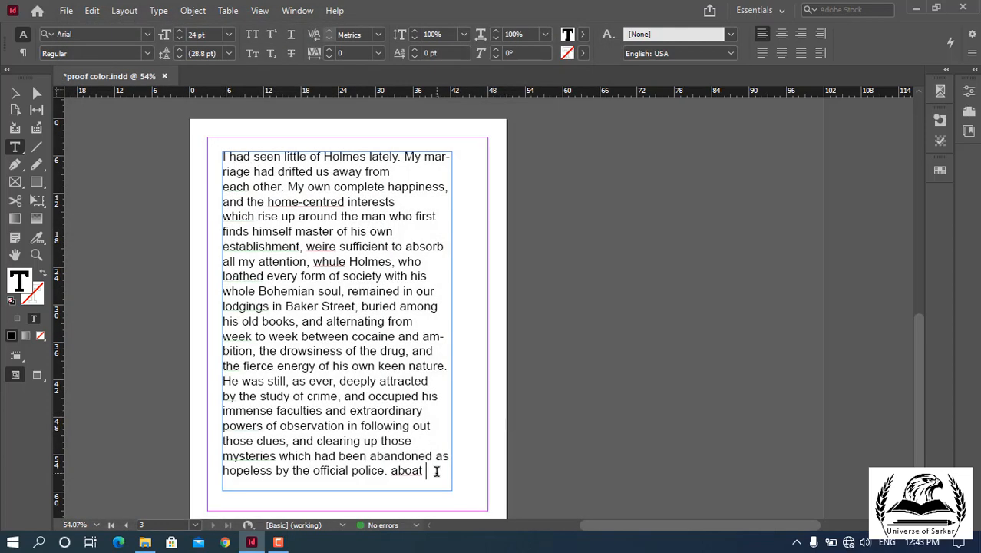
Replace "aboat" after the last sentence with another misspelling of "about" to test Autocorrect.
key(BackSpace)
key(BackSpace)
key(BackSpace)
key(BackSpace)
key(BackSpace)
text(bb)
text(ut)
Examine the User Dictionary dialog with its target, language and Added Words list, and close it.
click(92, 11)
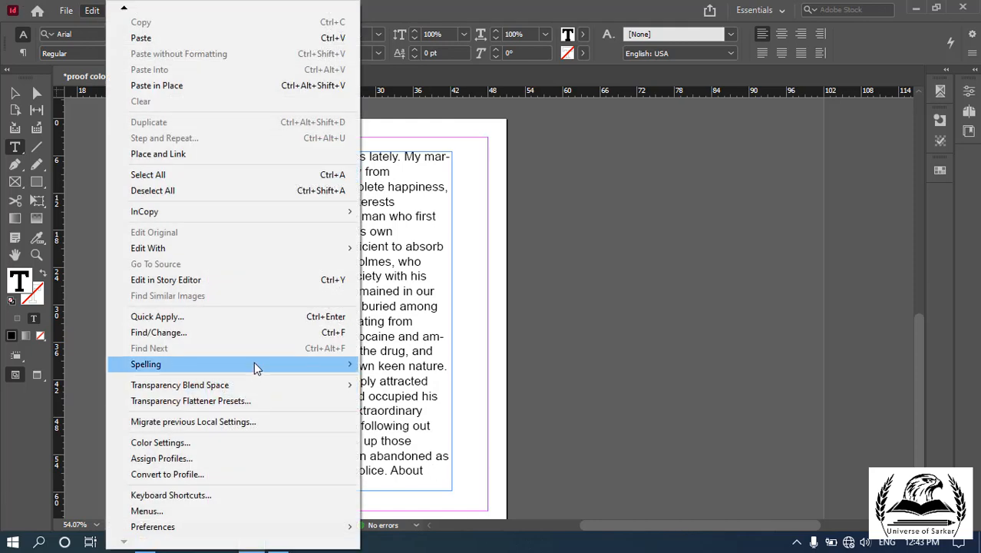
mouse_move(248, 364)
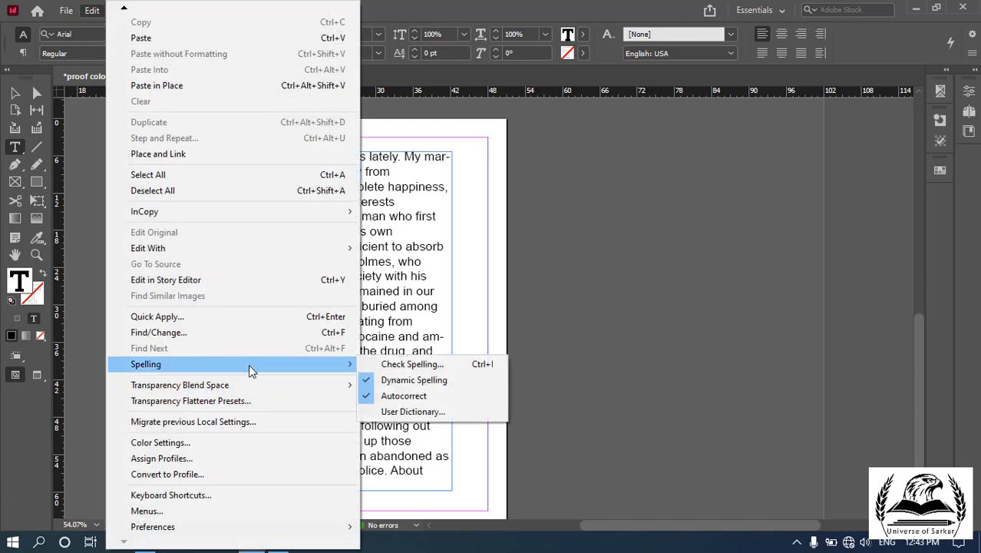
click(404, 413)
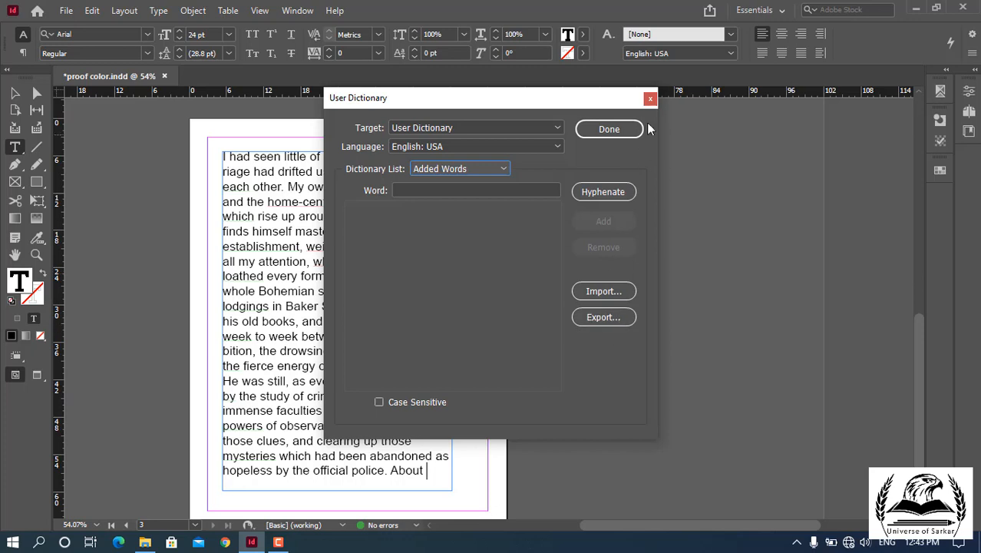
click(650, 99)
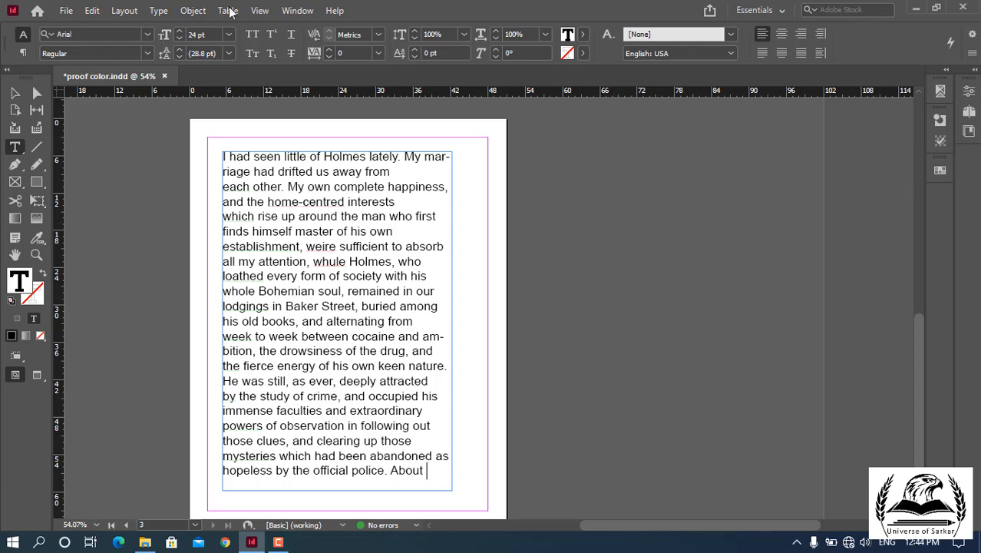
Show the Track Changes panel and place it beside the page.
click(293, 12)
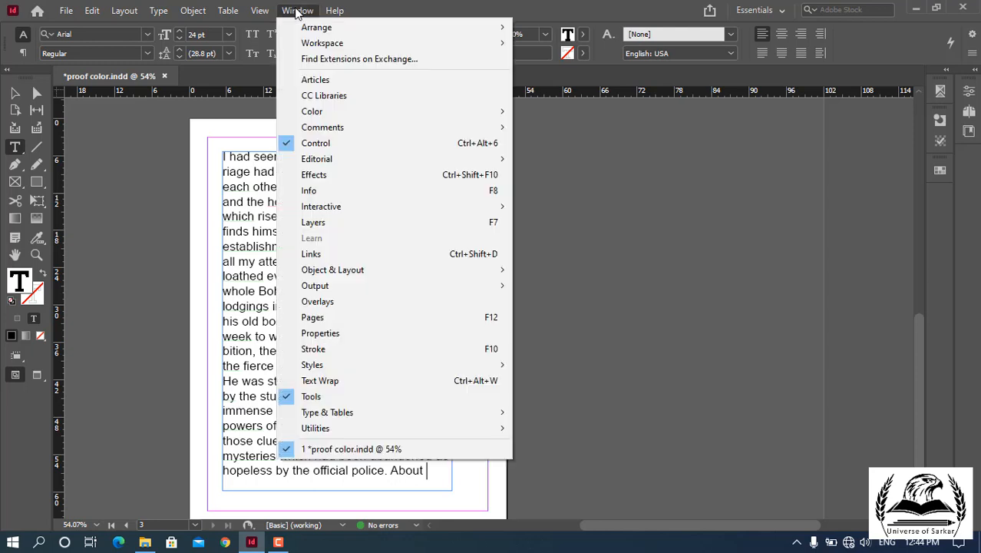
mouse_move(444, 164)
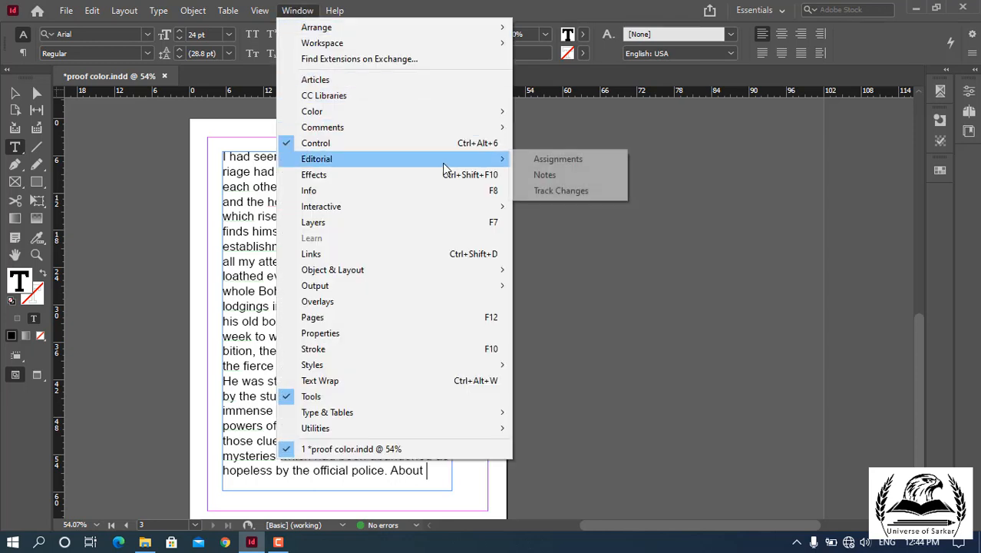
click(558, 192)
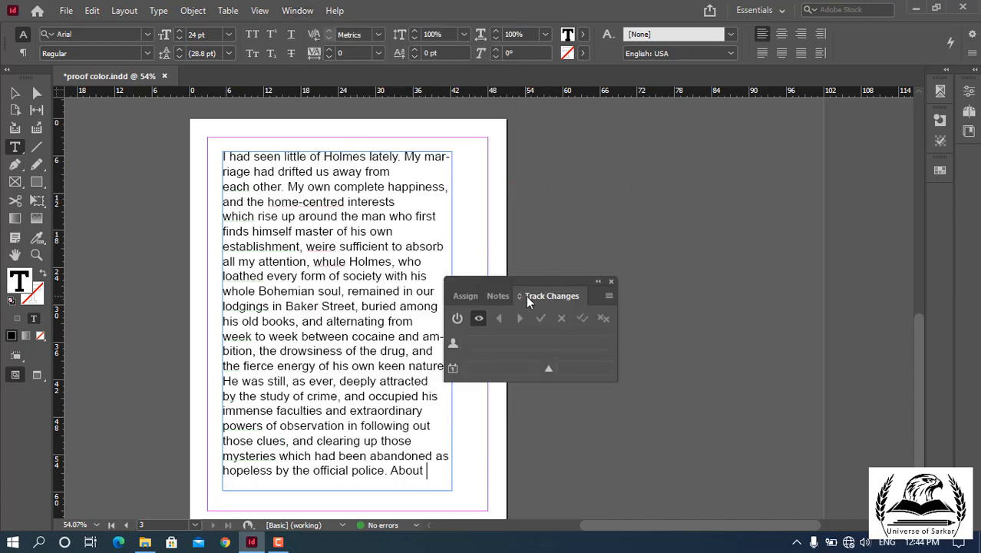
drag(505, 284, 622, 234)
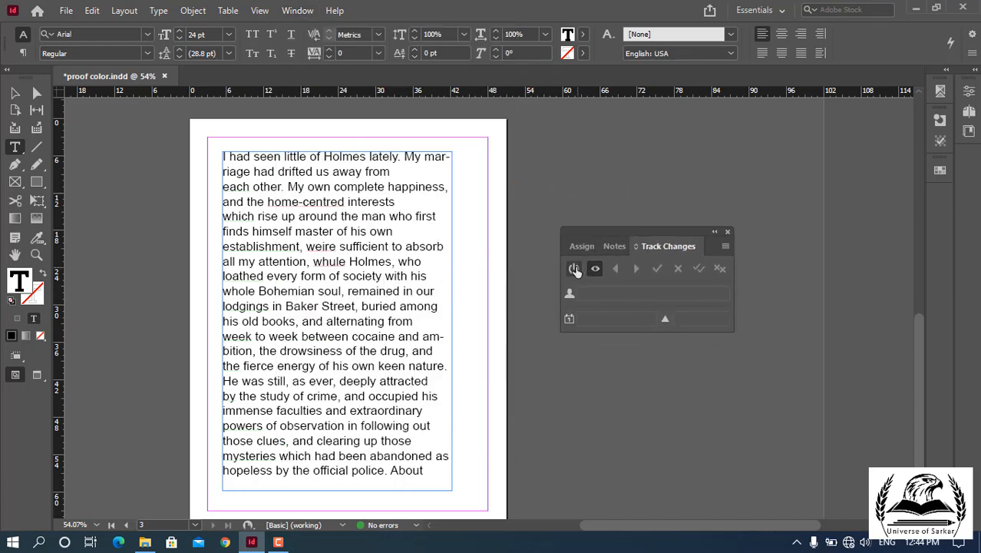
Enable change tracking for the story and delete the word "About" after the last sentence.
click(425, 481)
key(BackSpace)
key(BackSpace)
key(BackSpace)
key(BackSpace)
key(BackSpace)
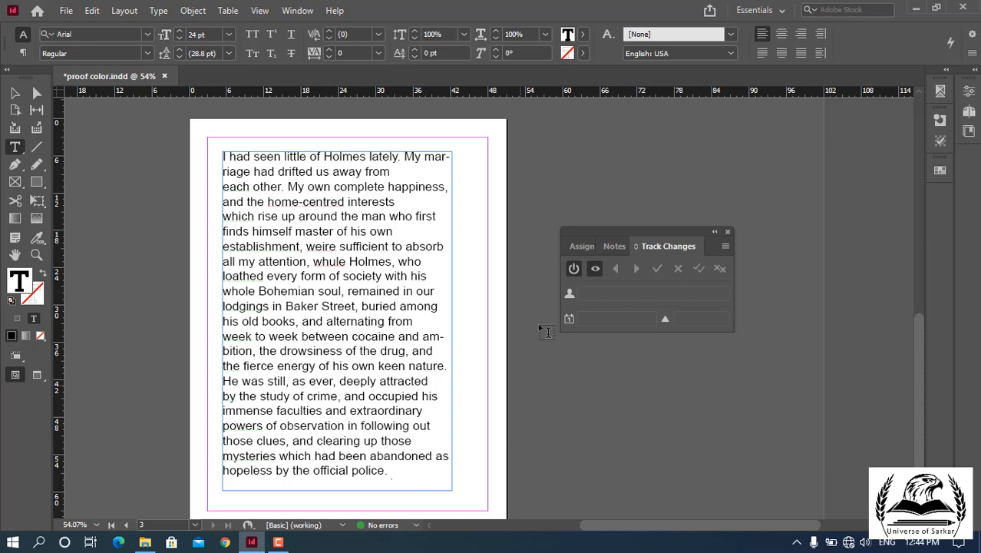
Add "stream" after the last sentence with change tracking off, and delete it with tracking turned back on.
click(573, 268)
text(stream)
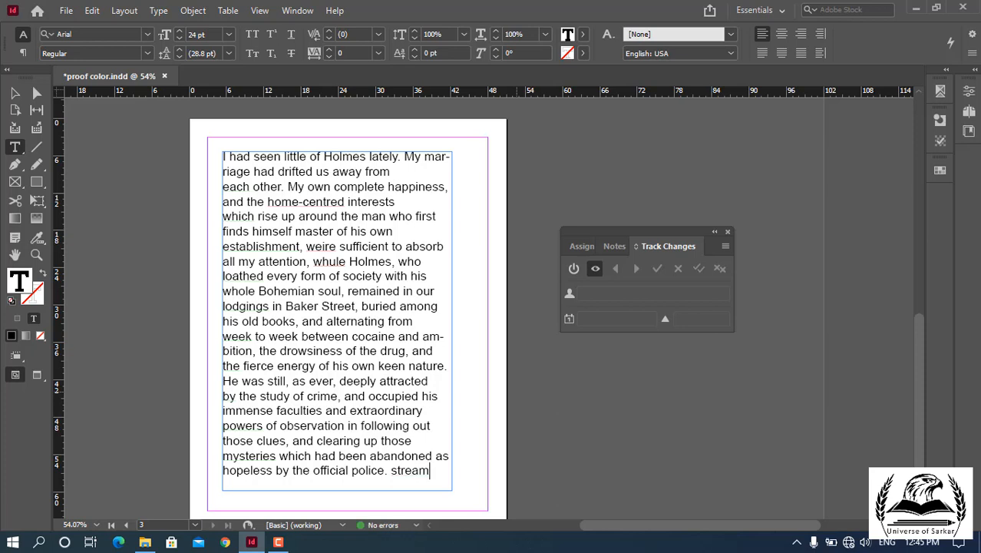
click(574, 270)
key(BackSpace)
key(BackSpace)
key(BackSpace)
key(BackSpace)
key(BackSpace)
key(BackSpace)
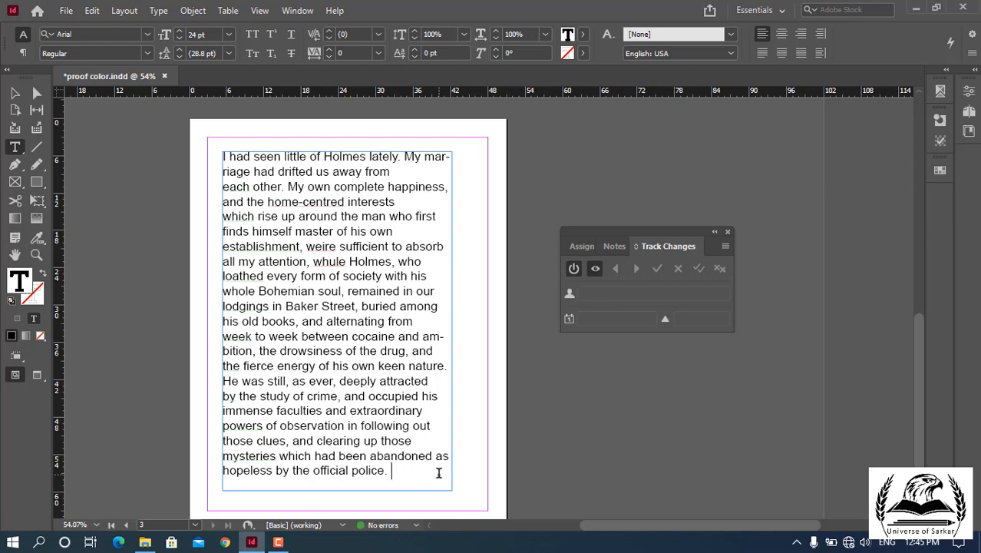
Add "lake" after the last sentence and open the story in the Story Editor to view the tracked changes.
text(lake)
click(93, 10)
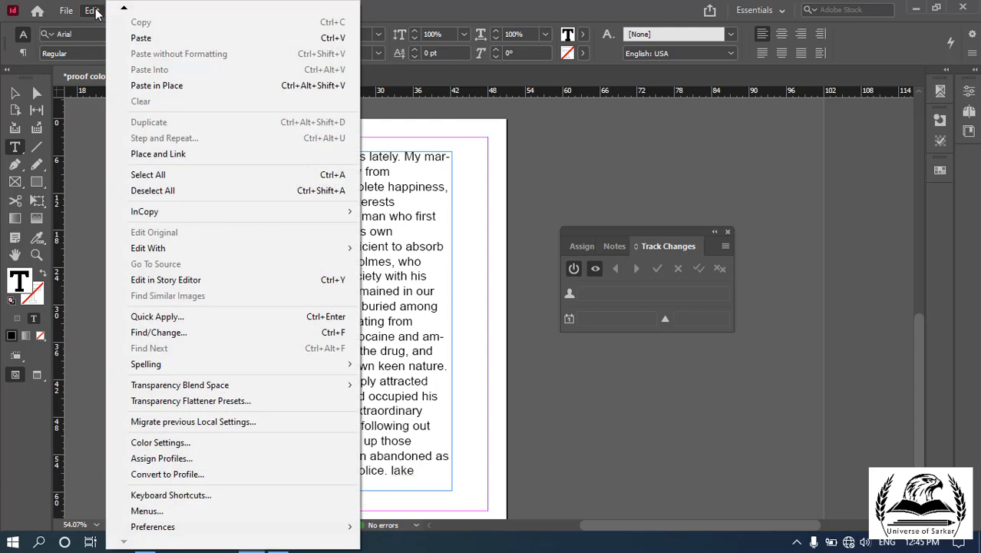
click(176, 280)
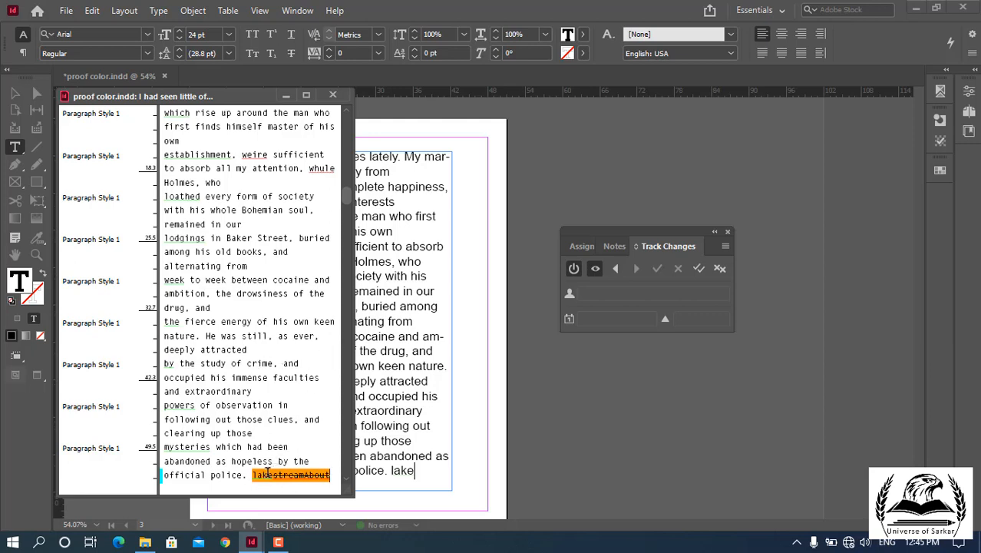
Enter the user name and set the user color to Lime for tracked changes, and close the Story Editor.
click(66, 10)
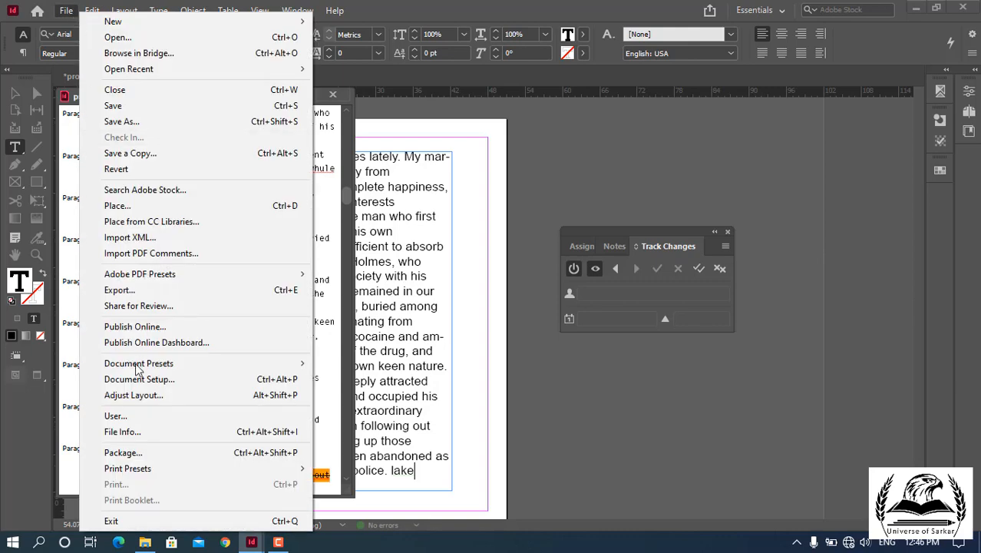
click(131, 416)
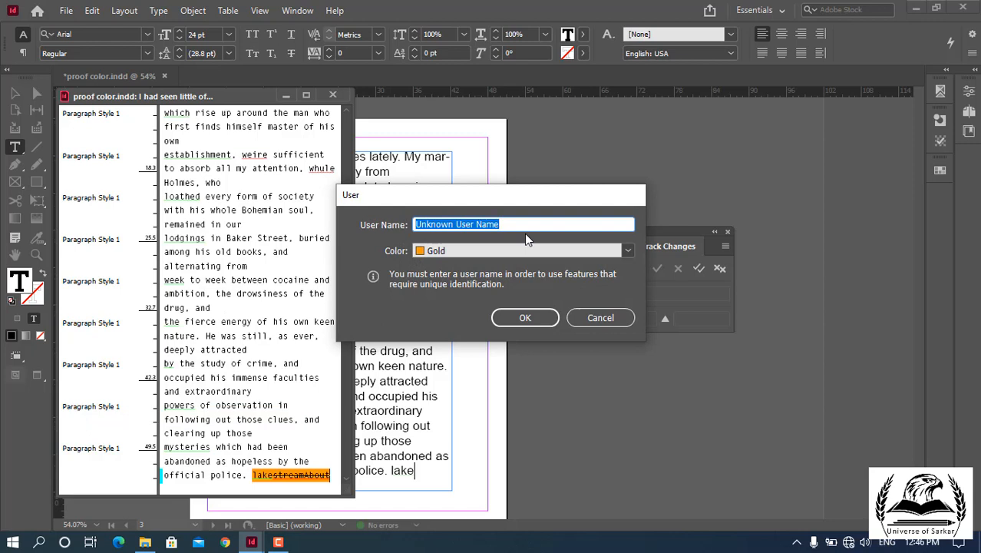
text(Sam)
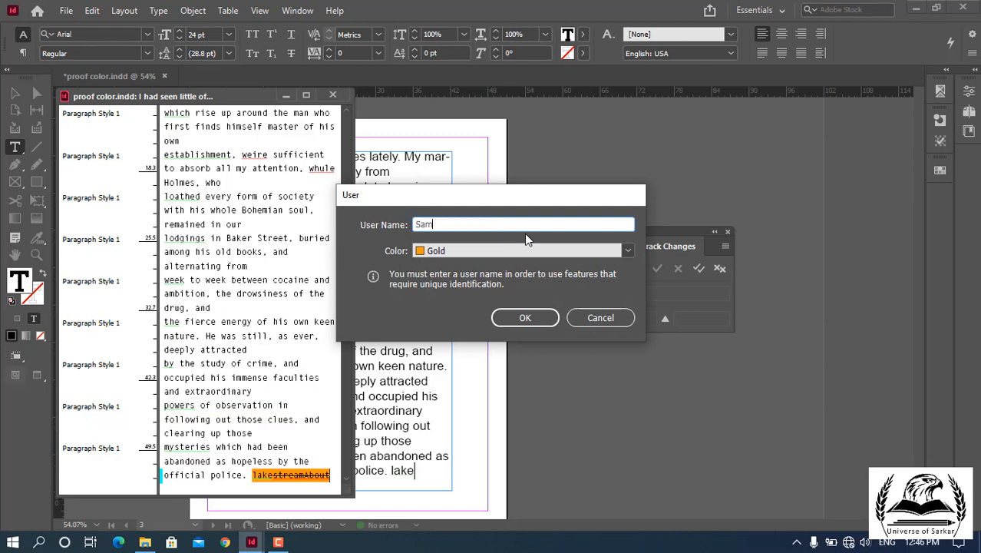
text(iullah)
click(626, 251)
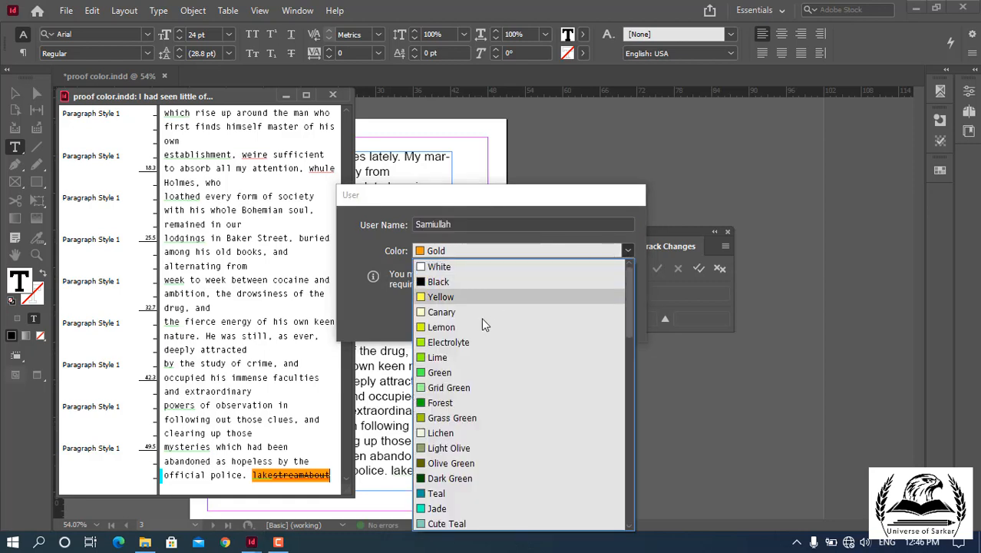
click(445, 358)
click(526, 315)
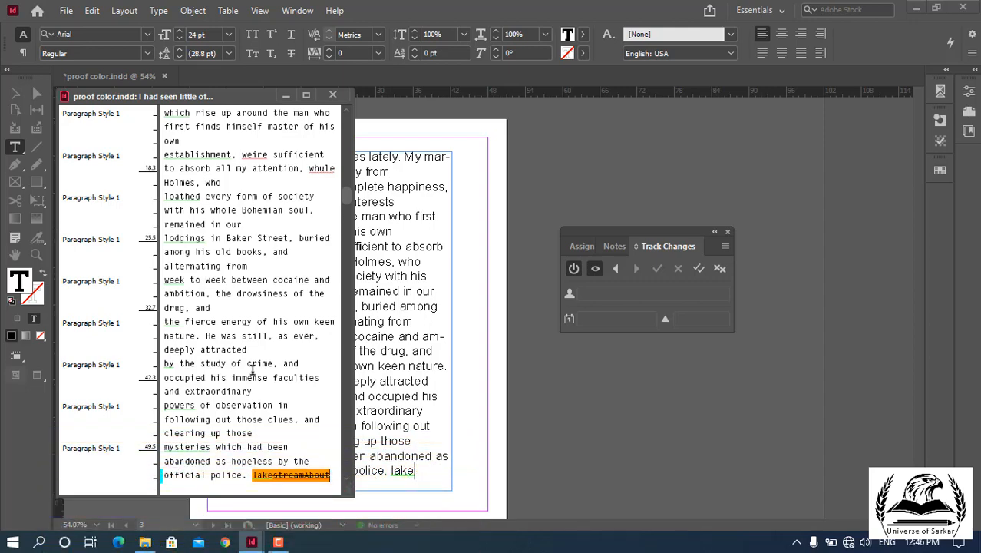
click(334, 96)
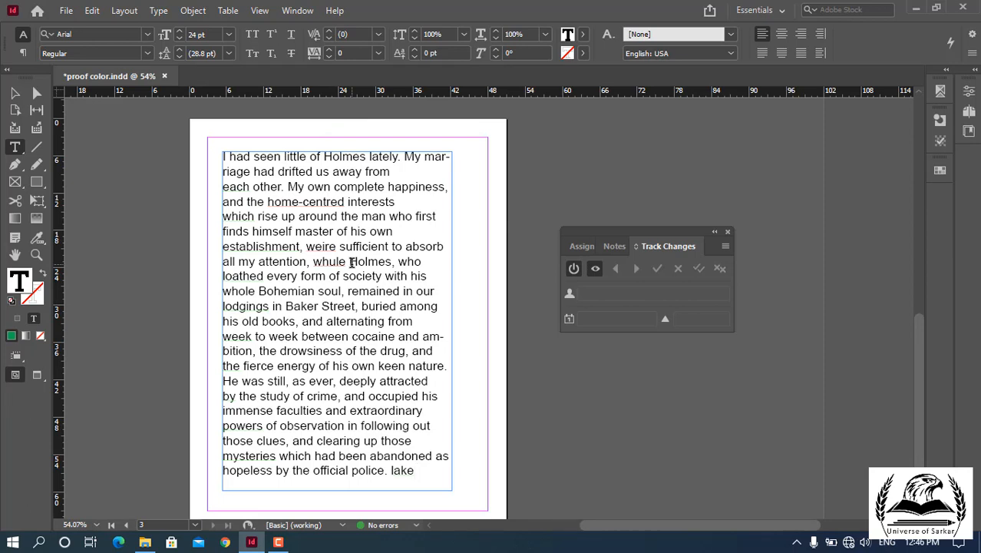